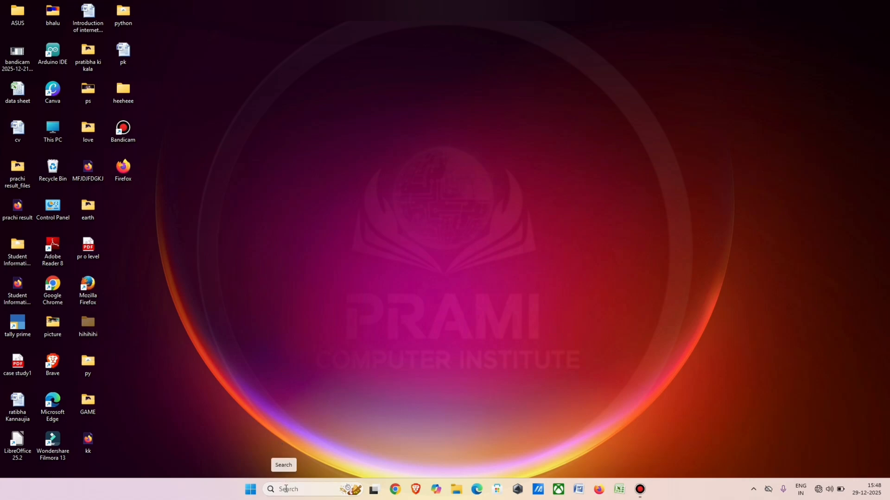
Search Windows for "not", launch Notepad from the results and close its empty window.
{"action": "left_click", "coordinate": [286, 489]}
{"action": "type", "text": "n"}
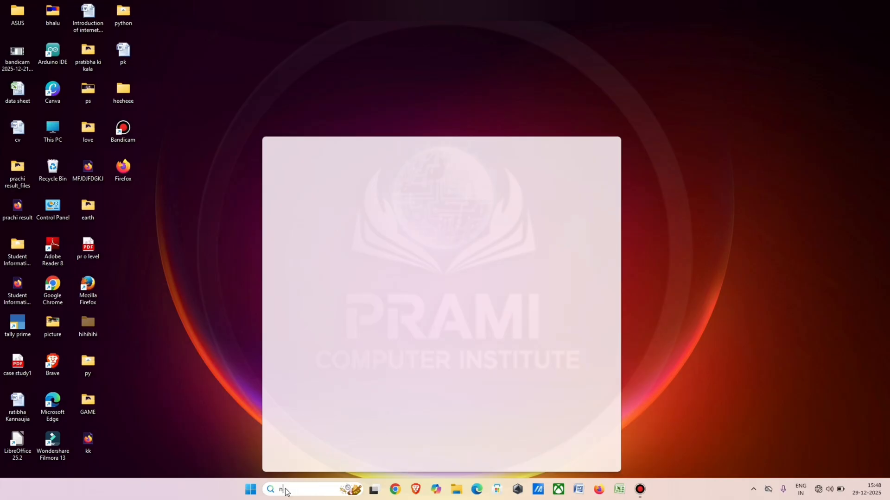
{"action": "type", "text": "ot"}
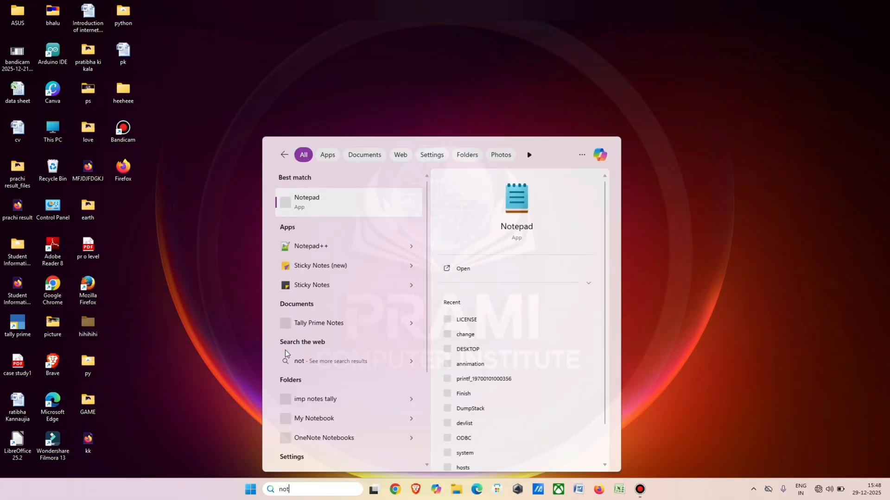
{"action": "left_click", "coordinate": [322, 197]}
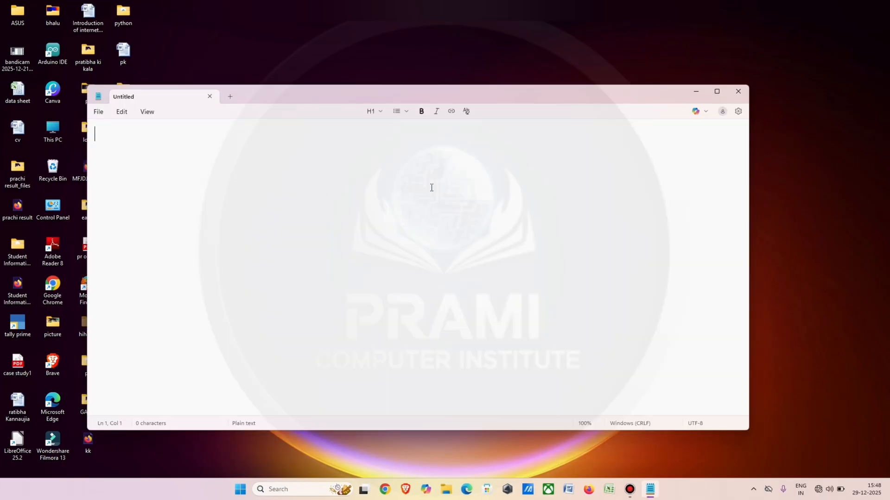
{"action": "left_click", "coordinate": [738, 92]}
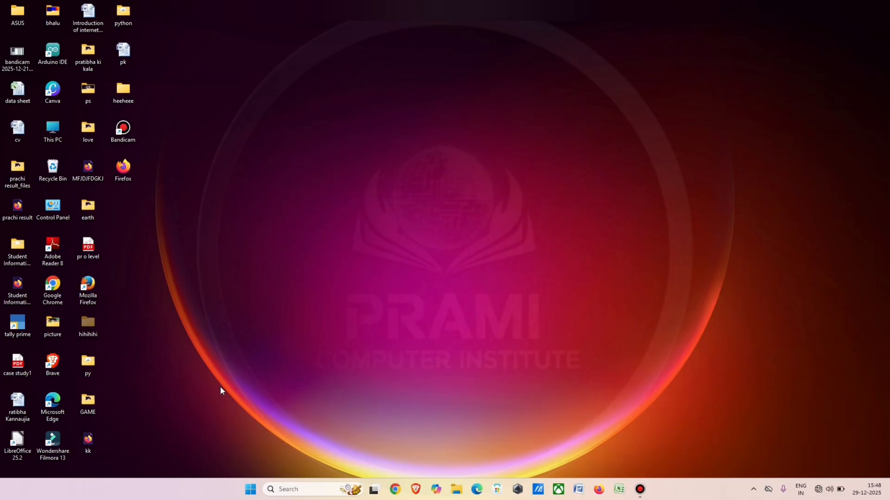
Launch Notepad from the Start menu's full list of installed apps and close its empty window.
{"action": "left_click", "coordinate": [251, 490]}
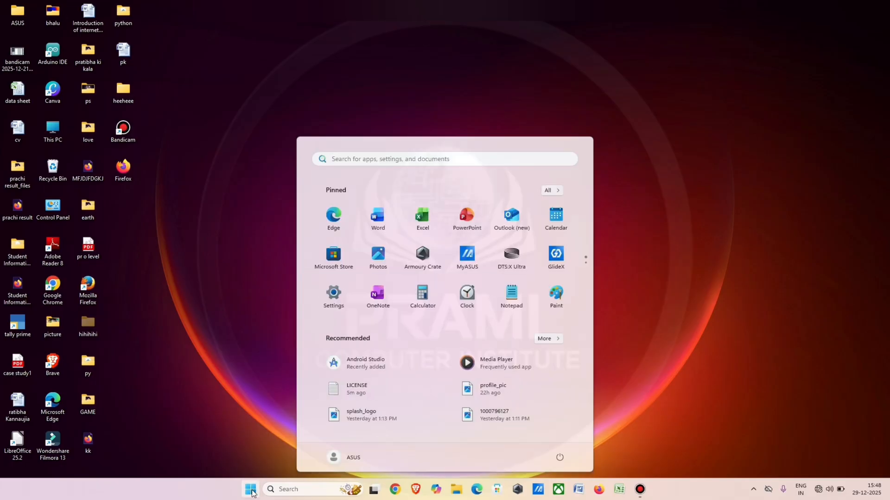
{"action": "left_click", "coordinate": [556, 191]}
{"action": "scroll", "coordinate": [477, 213], "scroll_direction": "down", "scroll_amount": 3}
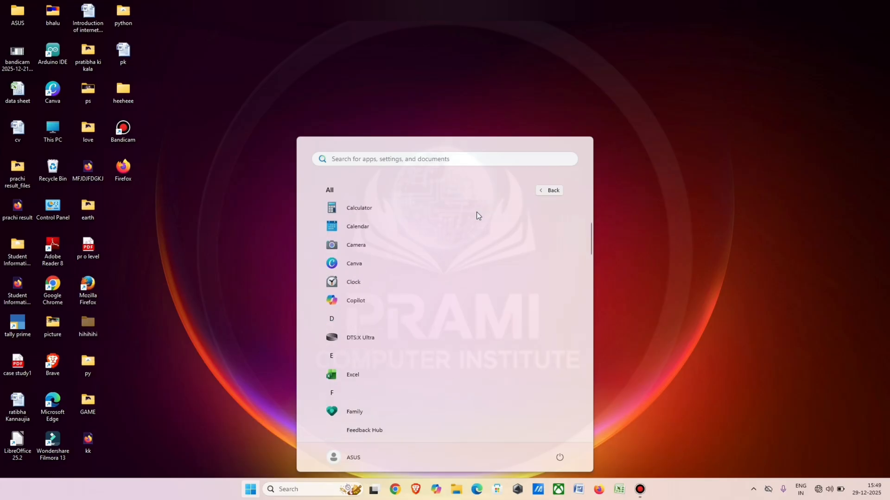
{"action": "scroll", "coordinate": [476, 212], "scroll_direction": "down", "scroll_amount": 15}
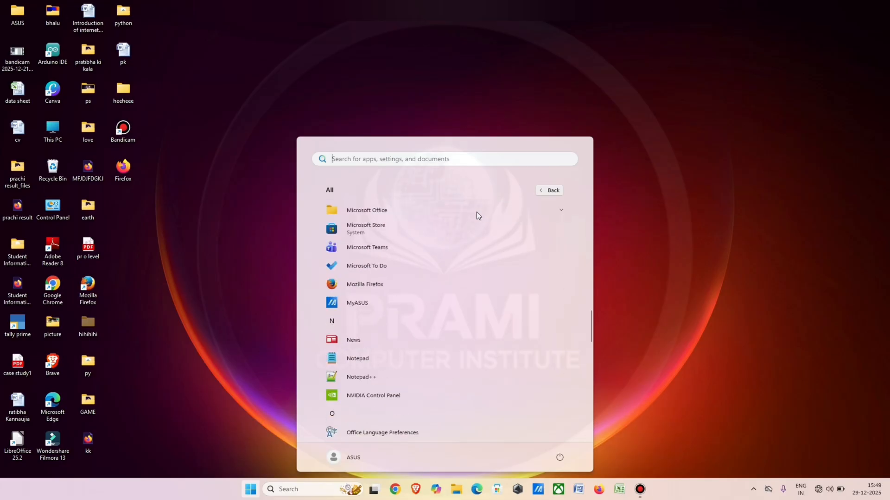
{"action": "scroll", "coordinate": [476, 212], "scroll_direction": "down", "scroll_amount": 2}
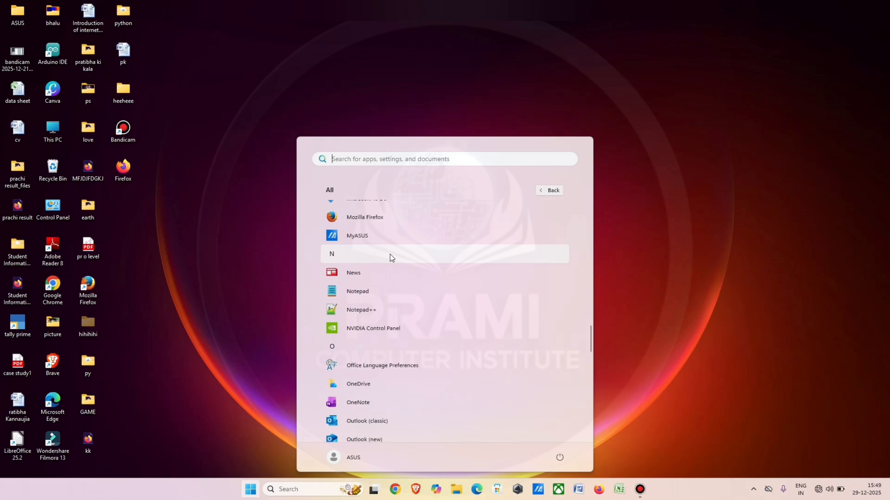
{"action": "left_click", "coordinate": [374, 293]}
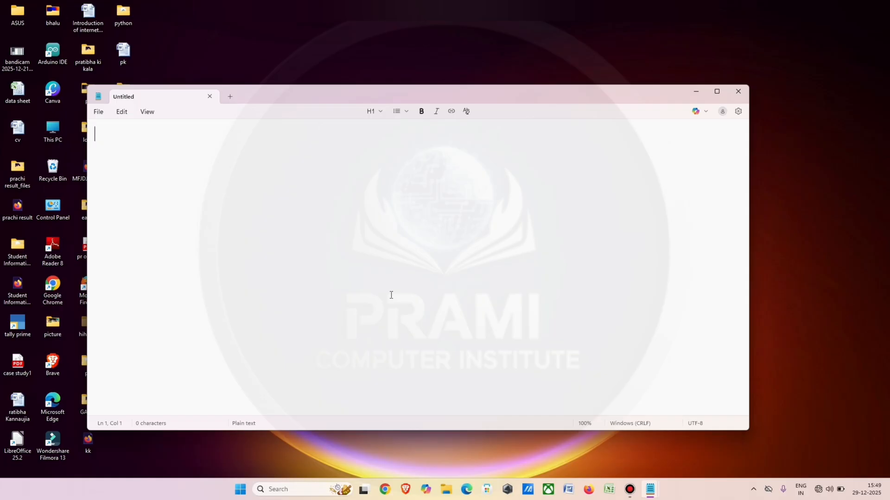
{"action": "left_click", "coordinate": [738, 92]}
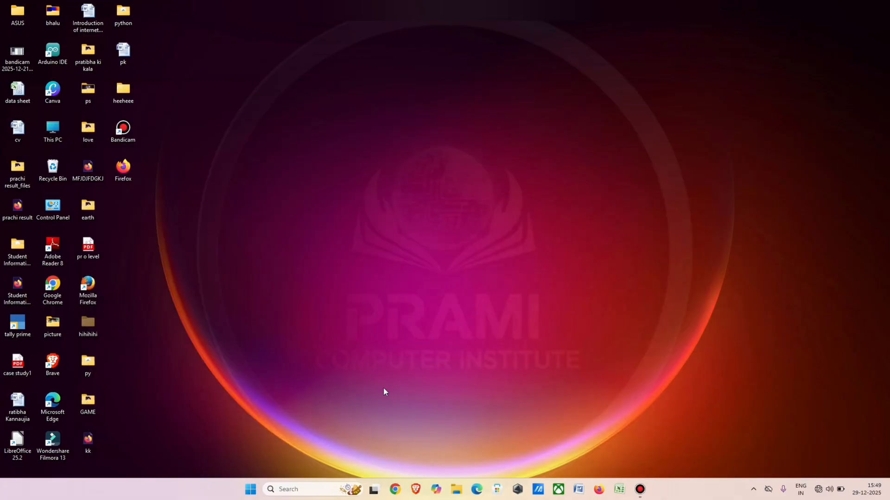
Create a Notepad shortcut on the desktop from the entry in the list of all installed apps.
{"action": "left_click", "coordinate": [299, 487]}
{"action": "left_click", "coordinate": [182, 379]}
{"action": "left_click", "coordinate": [250, 490]}
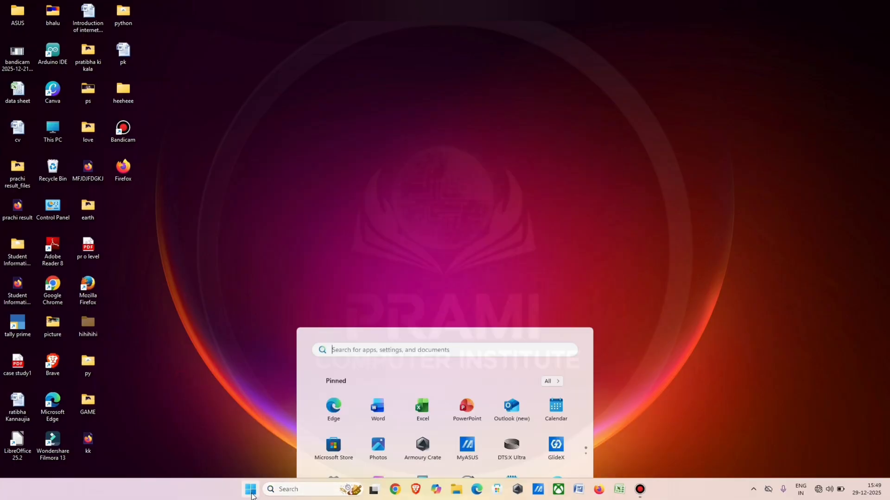
{"action": "left_click", "coordinate": [550, 193]}
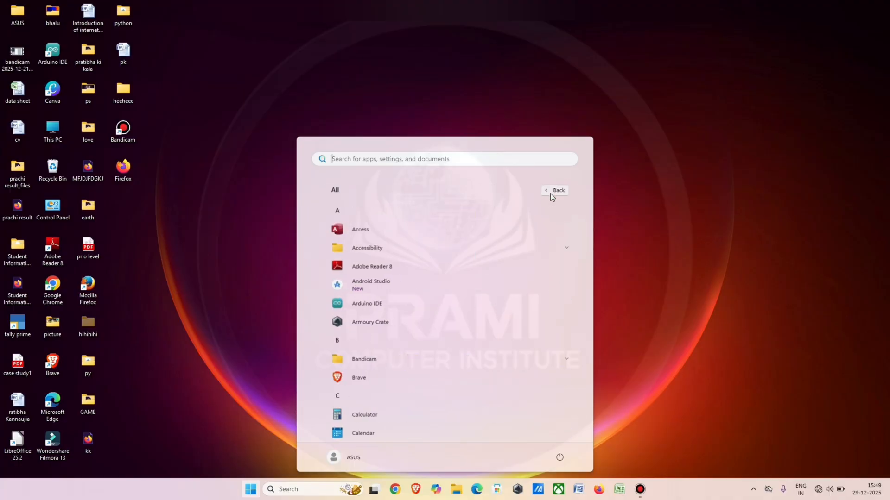
{"action": "scroll", "coordinate": [463, 360], "scroll_direction": "down", "scroll_amount": 10}
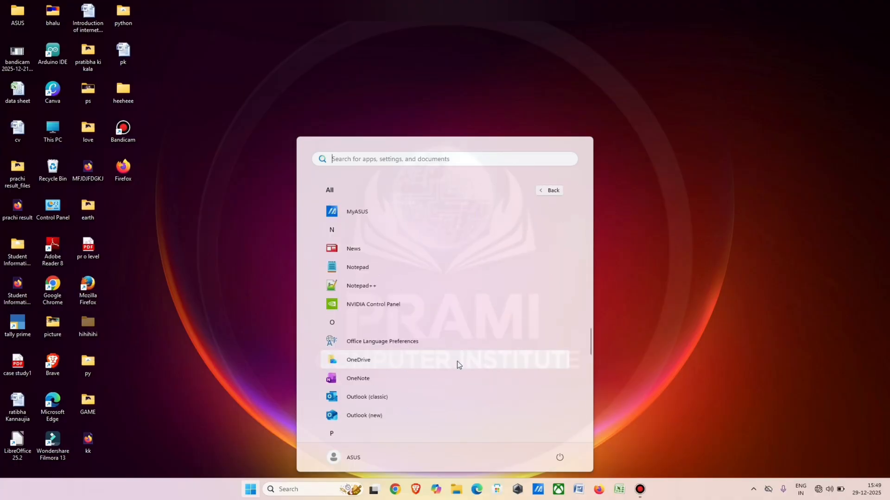
{"action": "left_click", "coordinate": [358, 268]}
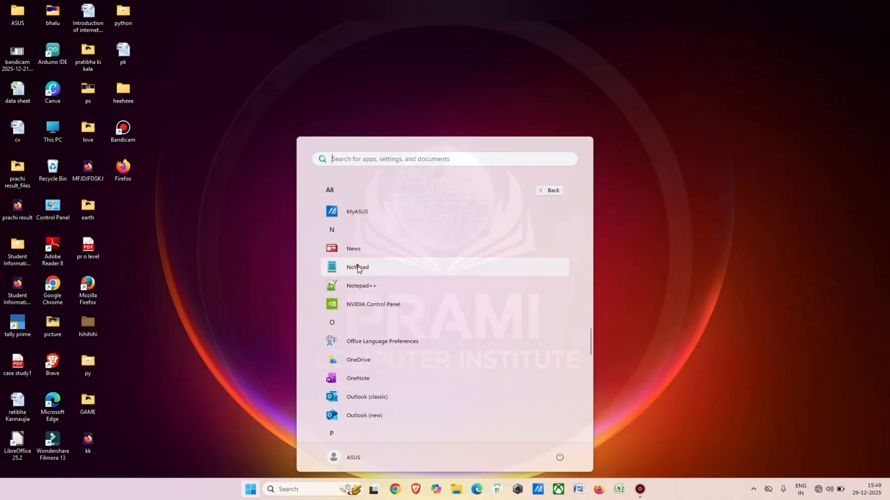
{"action": "left_click_drag", "start_coordinate": [358, 267], "coordinate": [143, 201]}
{"action": "left_click", "coordinate": [214, 220]}
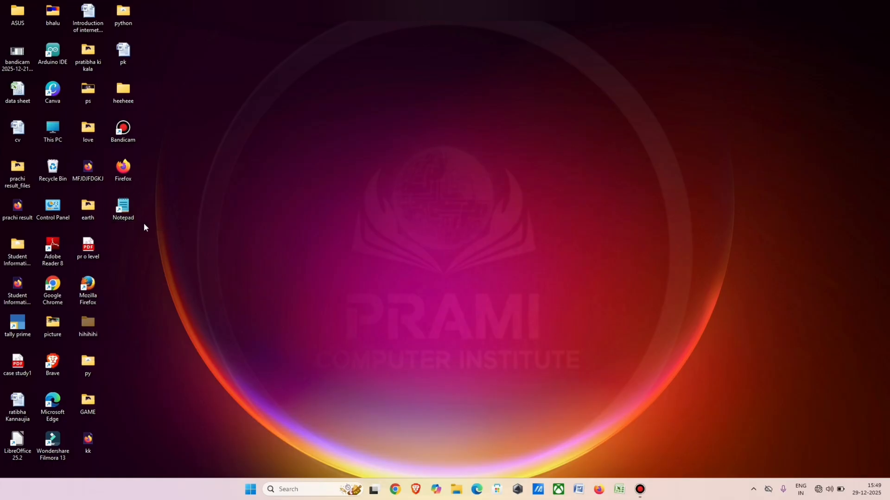
Open Notepad from its desktop shortcut, then minimize the window and bring it back from the taskbar.
{"action": "double_click", "coordinate": [123, 208]}
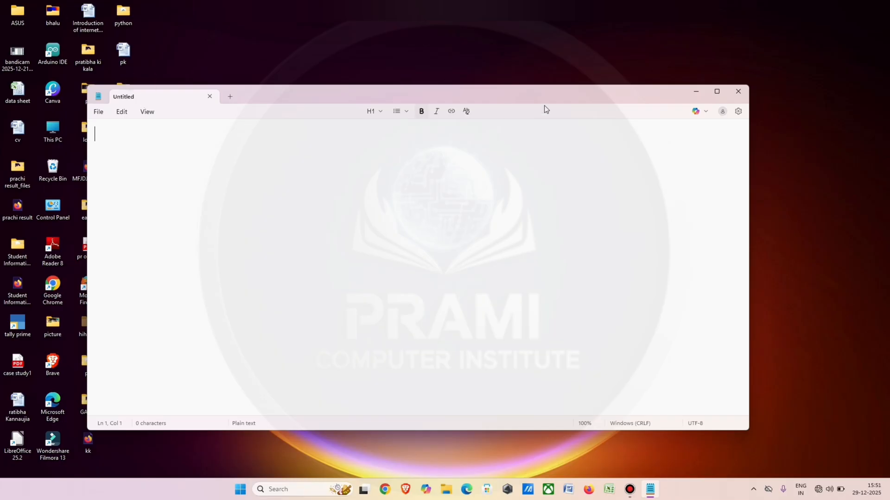
{"action": "left_click", "coordinate": [695, 94]}
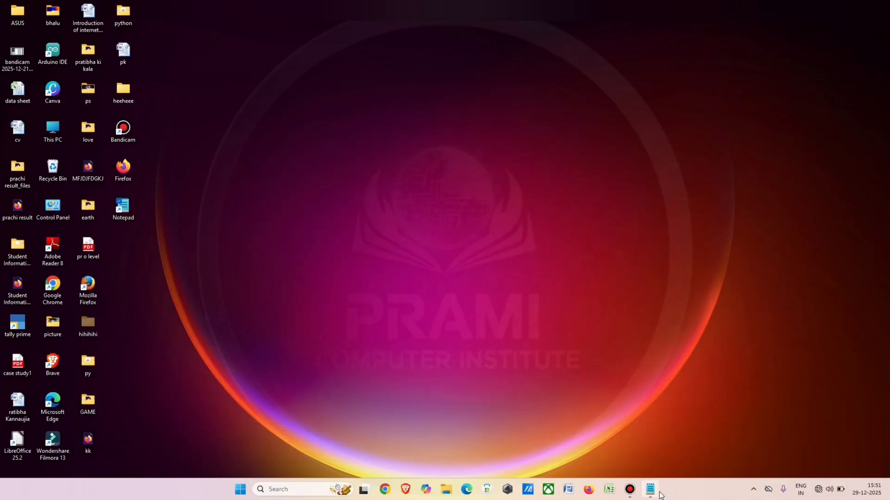
{"action": "mouse_move", "coordinate": [651, 484]}
{"action": "left_click", "coordinate": [650, 490]}
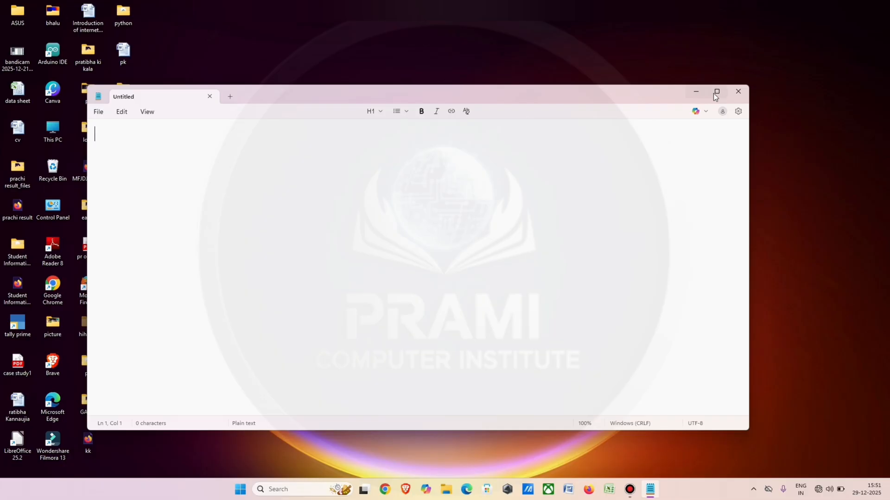
Switch the Notepad window between maximized and restored size, finishing maximized, and close it.
{"action": "mouse_move", "coordinate": [714, 93]}
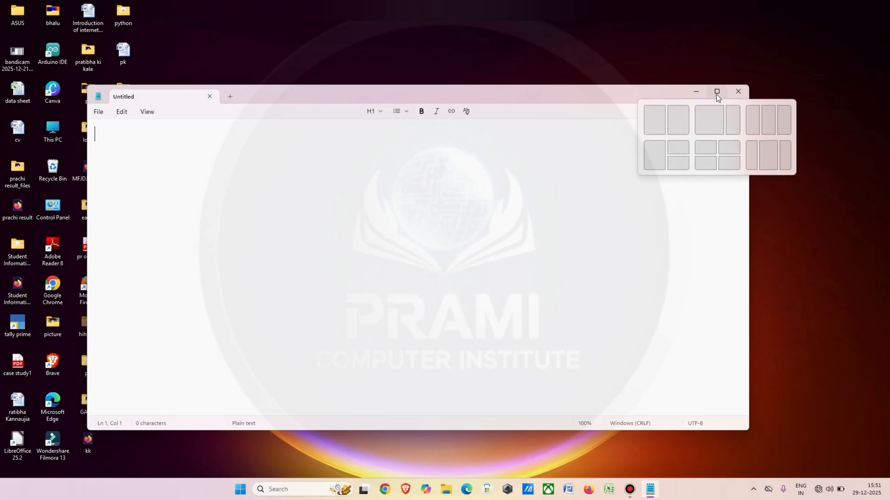
{"action": "left_click", "coordinate": [715, 93]}
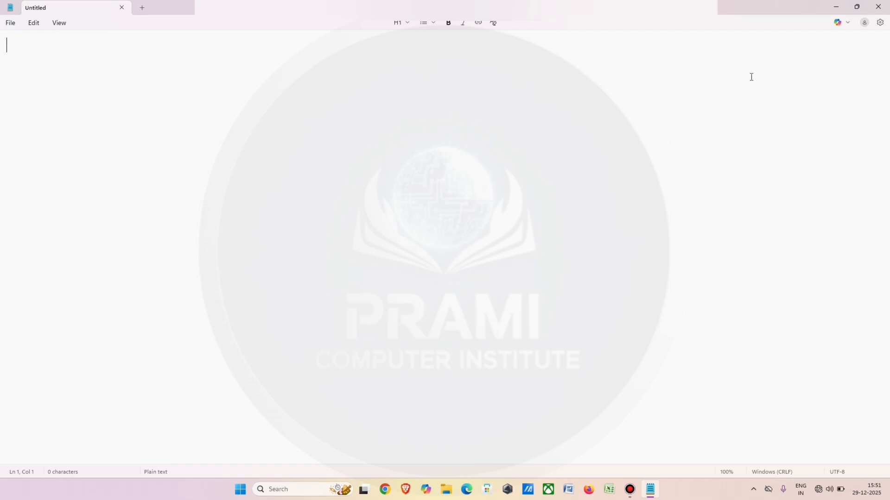
{"action": "left_click_drag", "start_coordinate": [695, 7], "coordinate": [698, 26]}
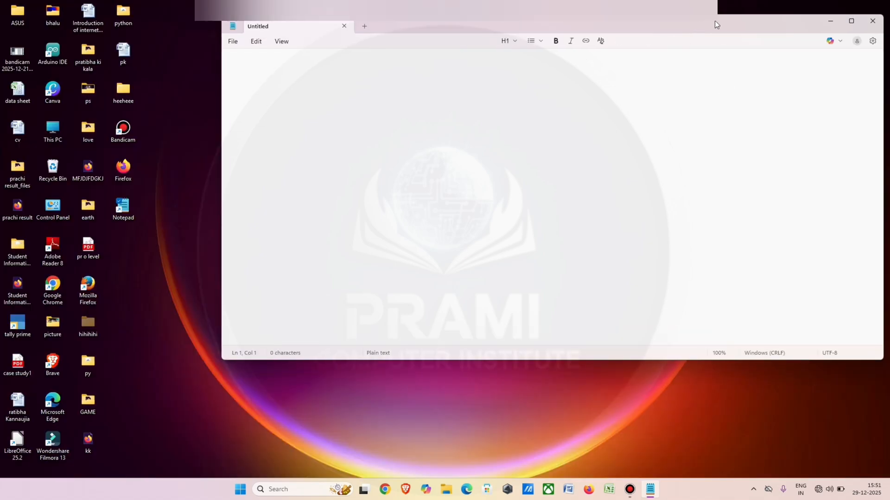
{"action": "left_click", "coordinate": [851, 23]}
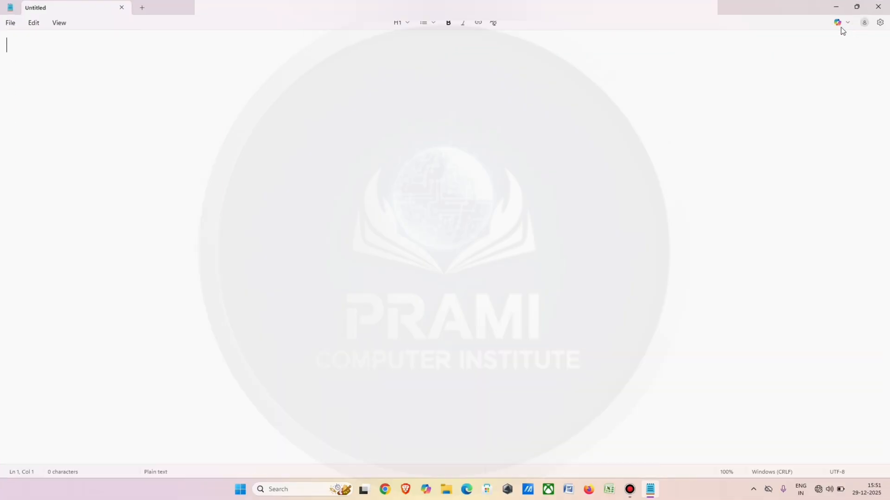
{"action": "left_click", "coordinate": [877, 12]}
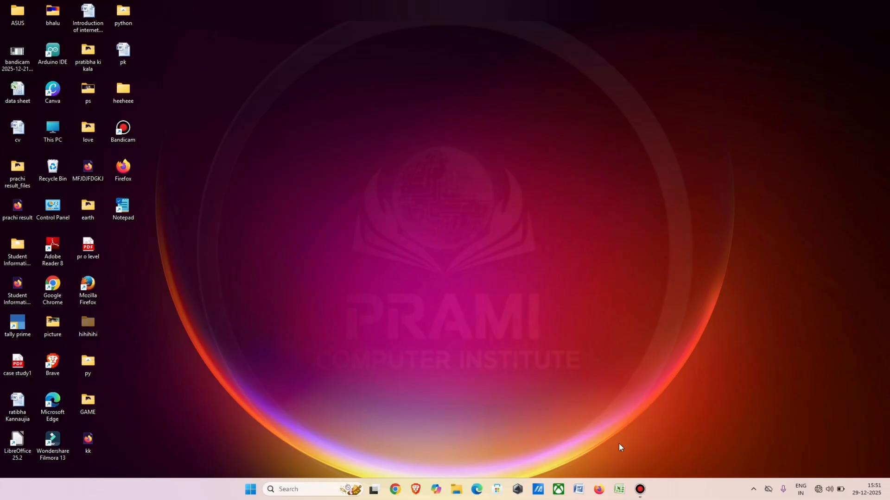
Reopen Notepad from the desktop shortcut, and maximize and restore the window using its title bar.
{"action": "double_click", "coordinate": [123, 206]}
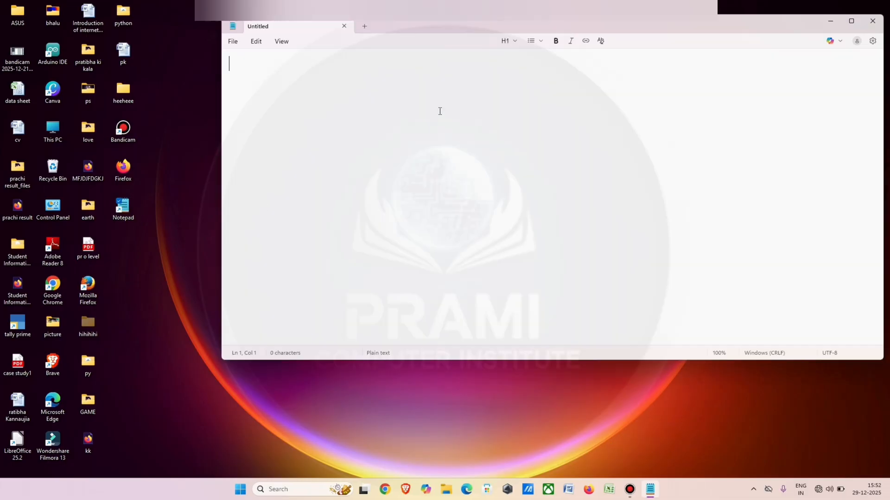
{"action": "double_click", "coordinate": [655, 27]}
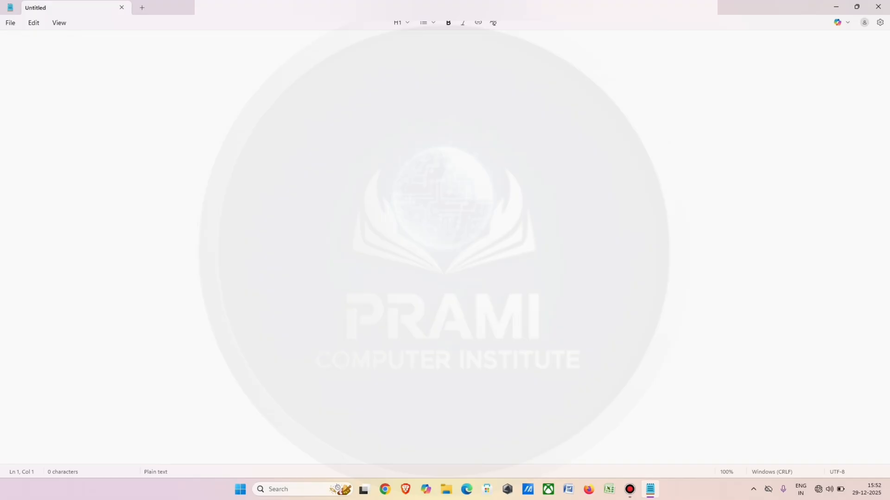
{"action": "double_click", "coordinate": [654, 10]}
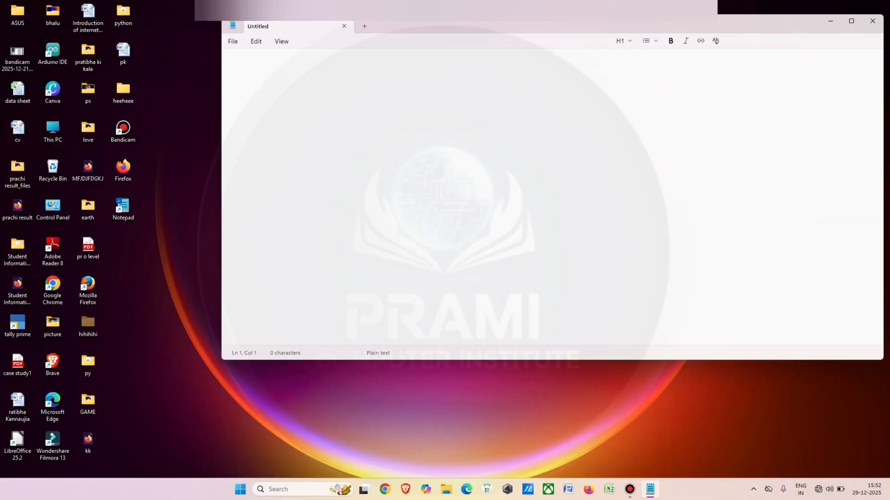
Move the Notepad window toward the middle of the desktop, narrow it to about half its width, and maximize it.
{"action": "left_click_drag", "start_coordinate": [640, 20], "coordinate": [552, 57]}
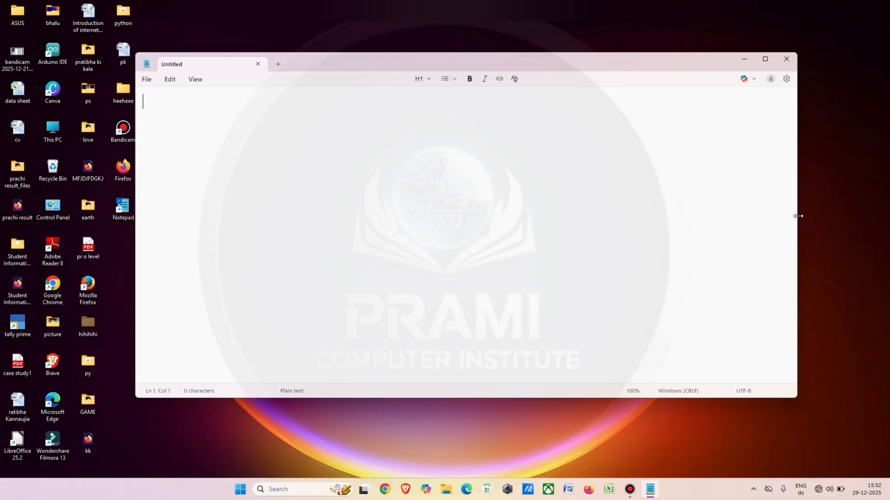
{"action": "left_click_drag", "start_coordinate": [798, 216], "coordinate": [529, 264]}
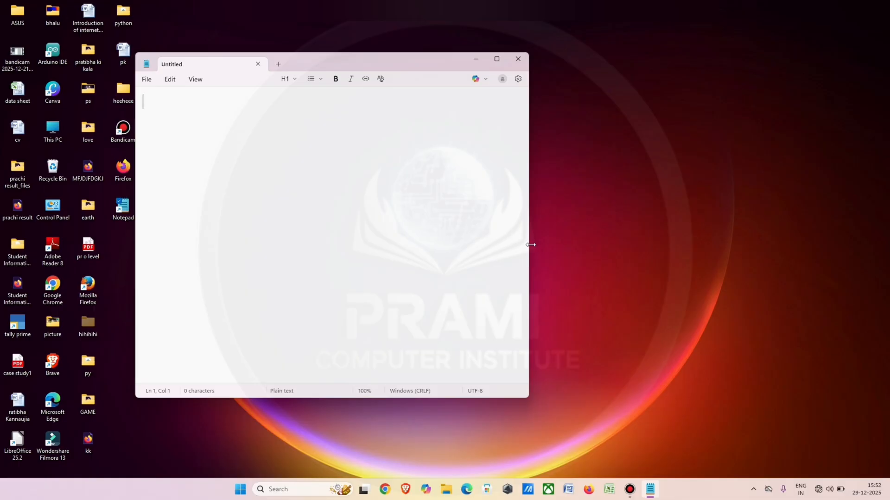
{"action": "left_click_drag", "start_coordinate": [529, 243], "coordinate": [486, 235]}
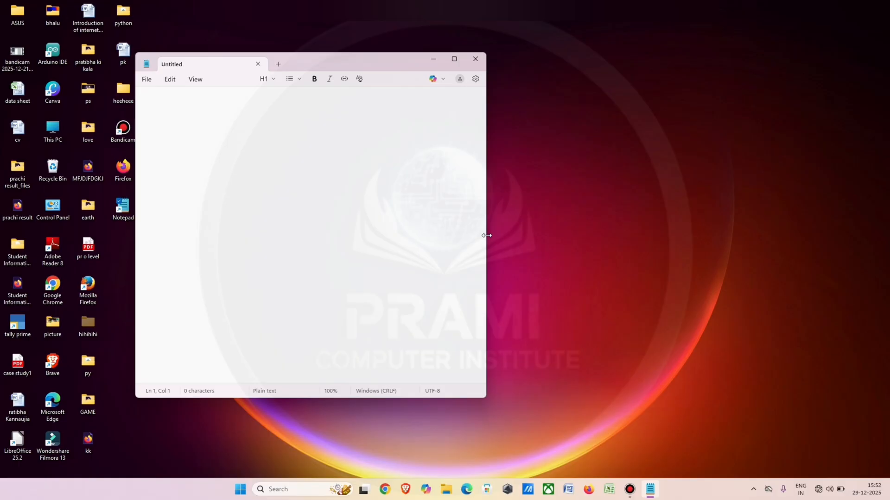
{"action": "left_click", "coordinate": [454, 59]}
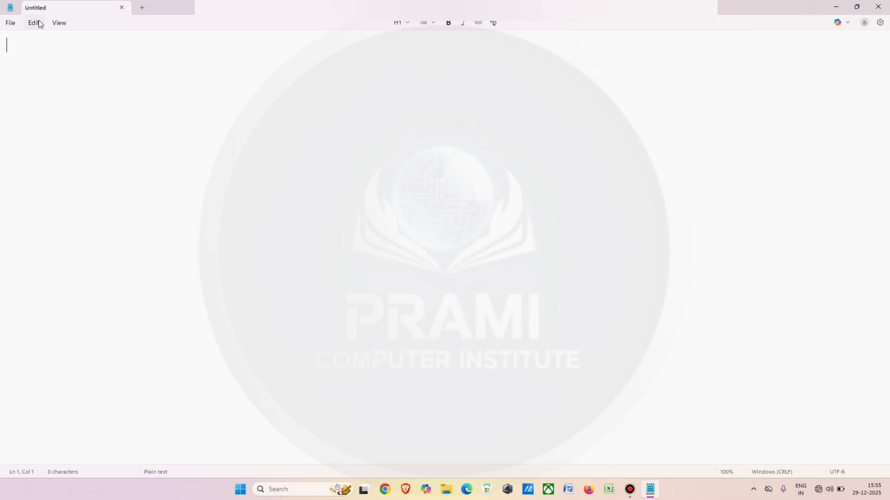
Open the list of file commands for the untitled document.
{"action": "left_click", "coordinate": [13, 21]}
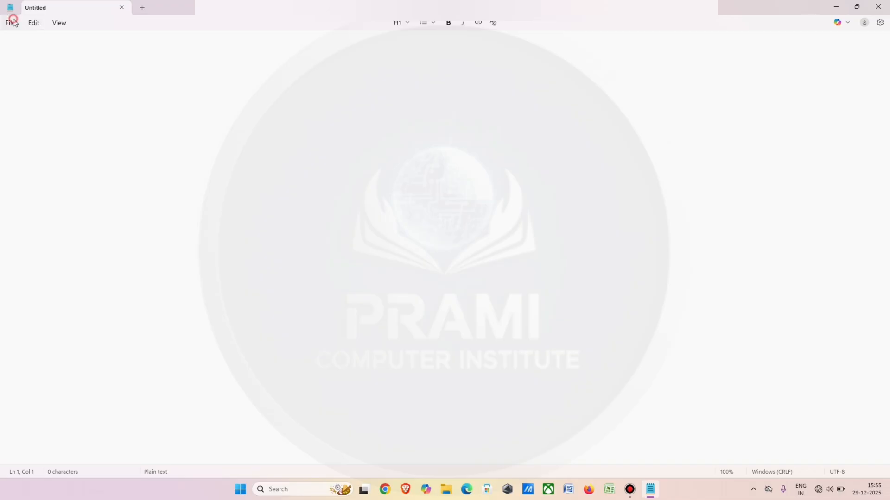
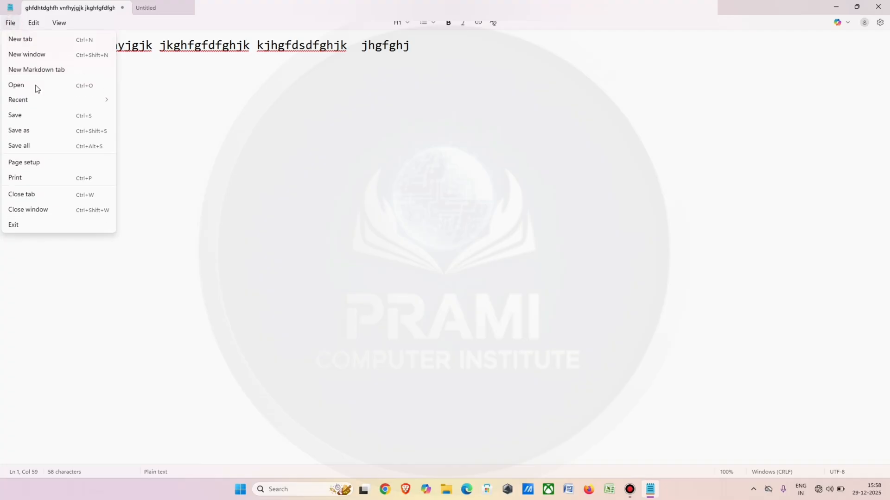
Save the document to the Desktop as a text file named pk.
{"action": "left_click", "coordinate": [211, 151]}
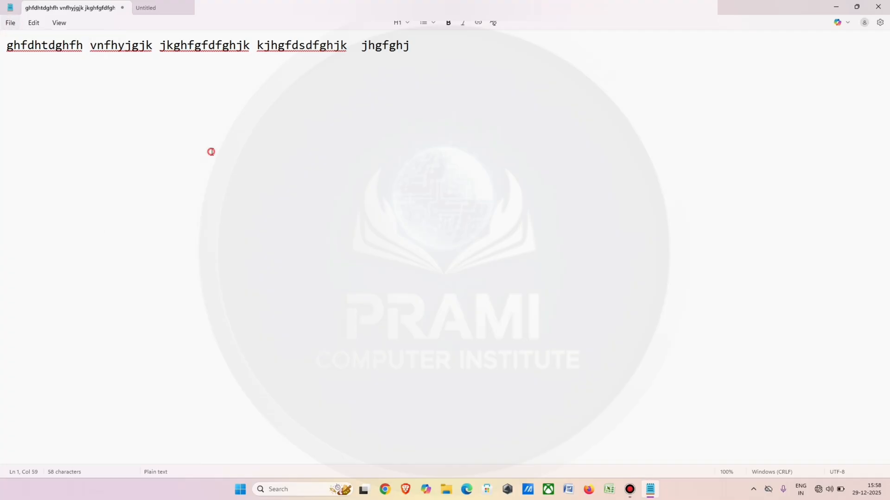
{"action": "key", "text": "ctrl+s"}
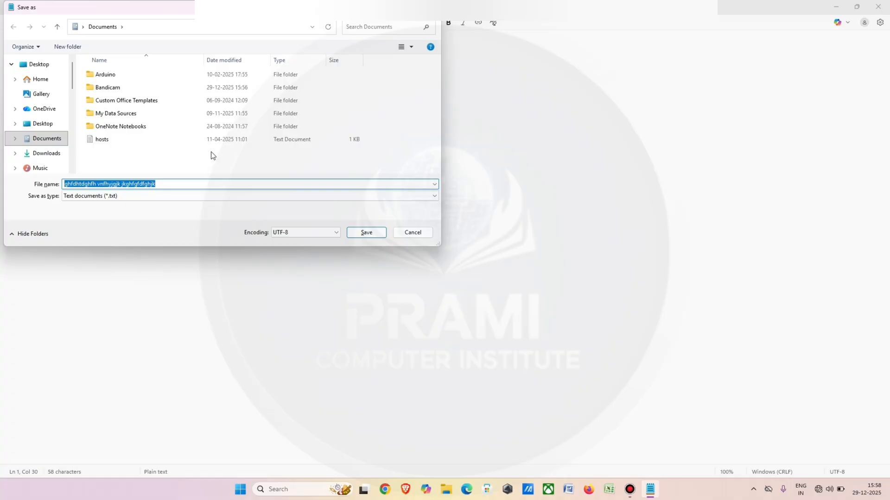
{"action": "key", "text": "BackSpace"}
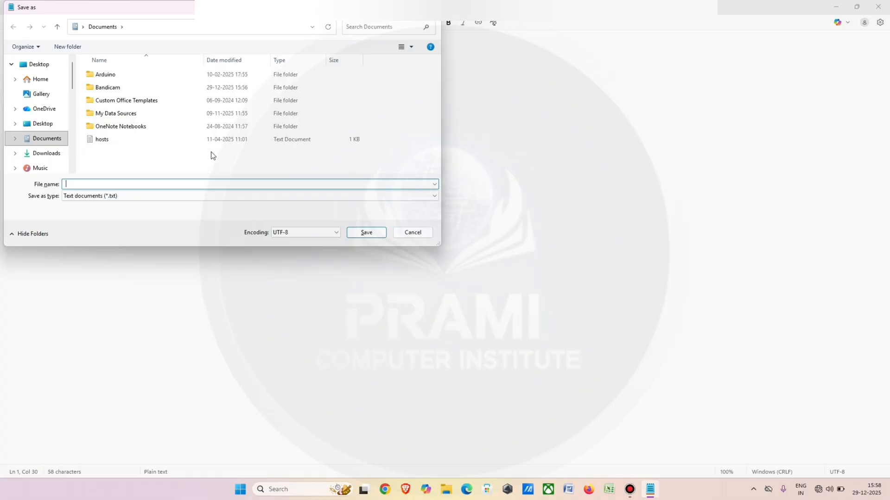
{"action": "type", "text": "pk"}
{"action": "left_click", "coordinate": [12, 66]}
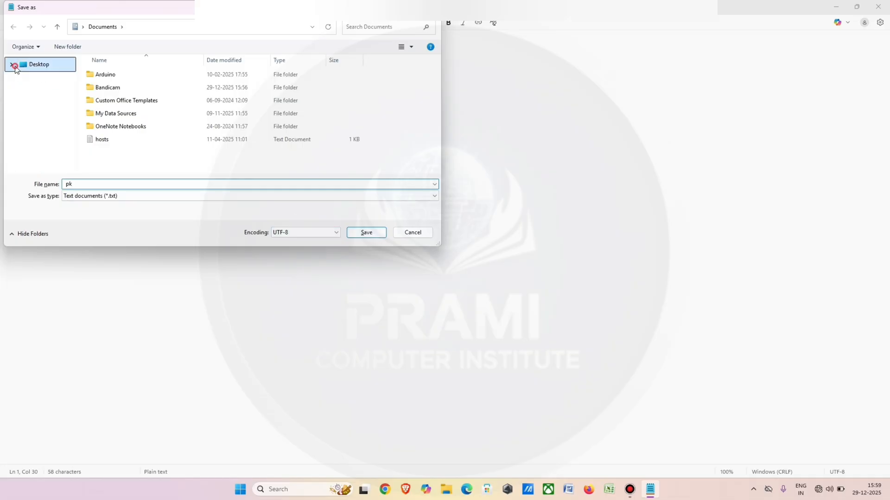
{"action": "left_click", "coordinate": [38, 65]}
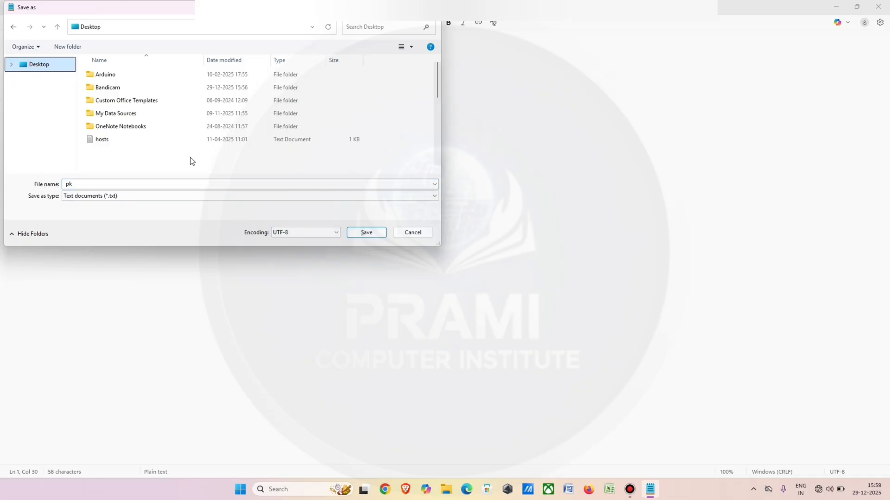
{"action": "left_click", "coordinate": [374, 234]}
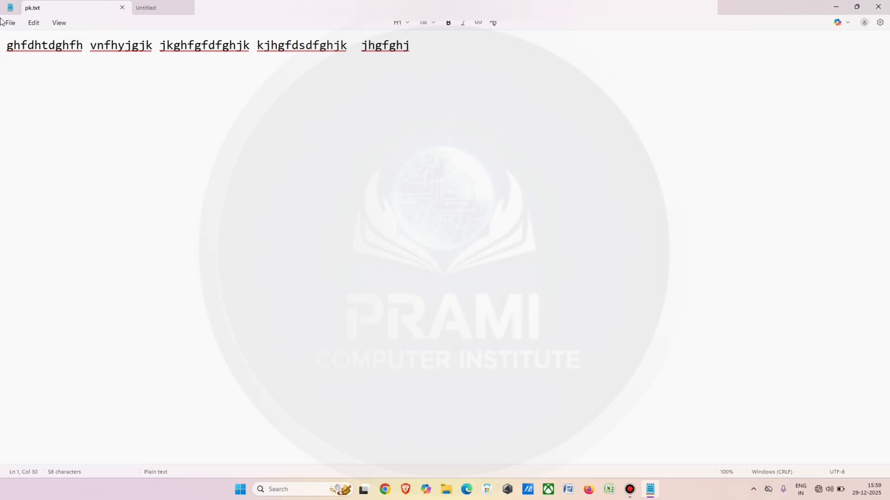
Save a copy of the document on the Desktop, using a person's first name as the new file name.
{"action": "left_click", "coordinate": [11, 24]}
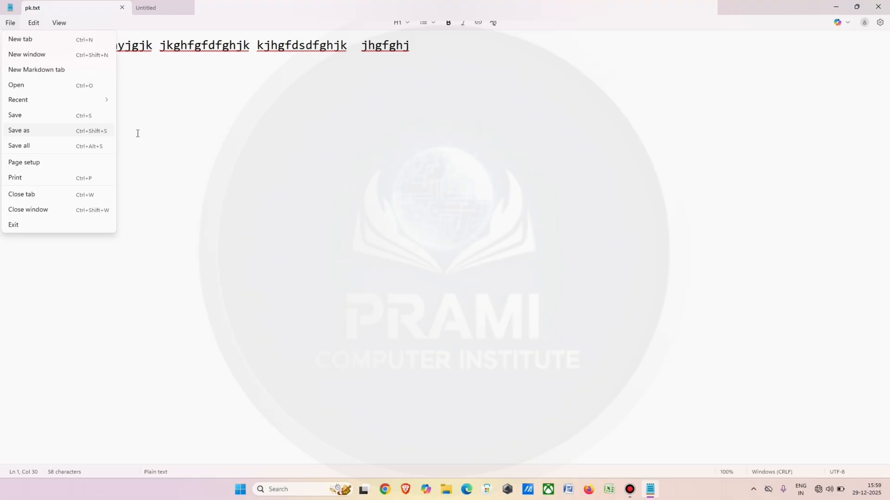
{"action": "left_click", "coordinate": [98, 134]}
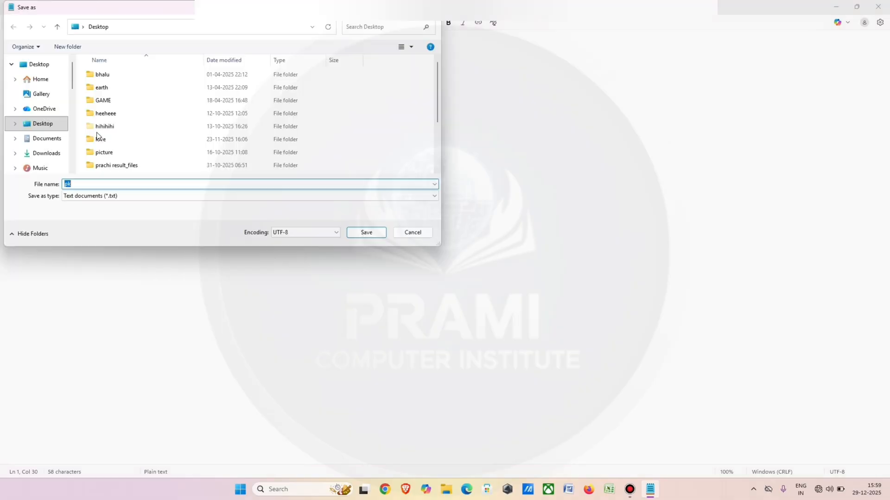
{"action": "key", "text": "BackSpace"}
{"action": "type", "text": "neha"}
{"action": "left_click", "coordinate": [366, 233]}
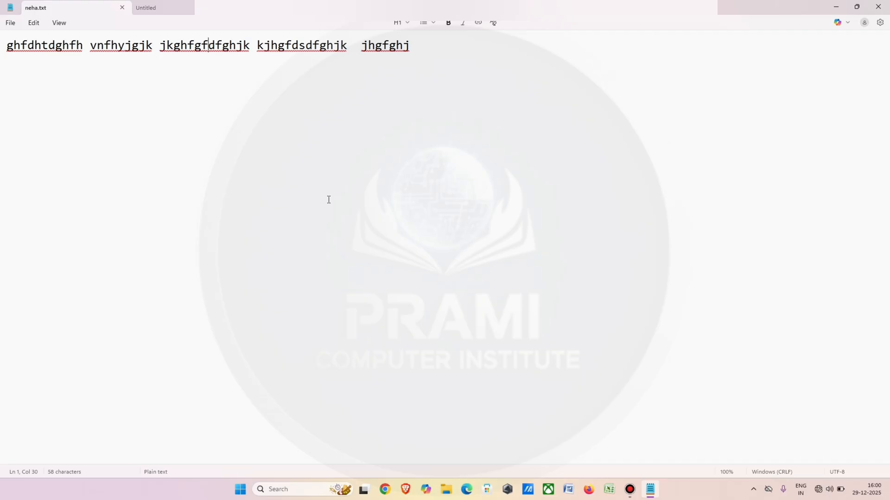
Open the print settings, look through the orientation and printer choices, and close them without printing.
{"action": "left_click", "coordinate": [10, 23]}
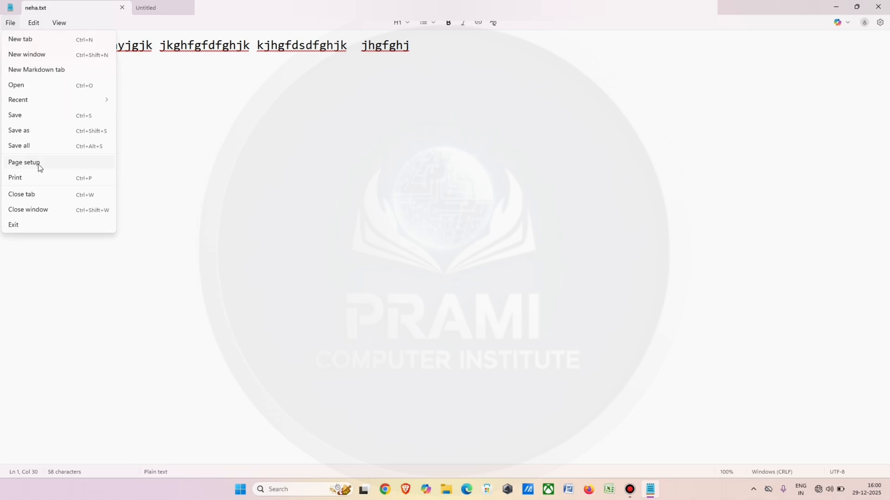
{"action": "left_click", "coordinate": [41, 178]}
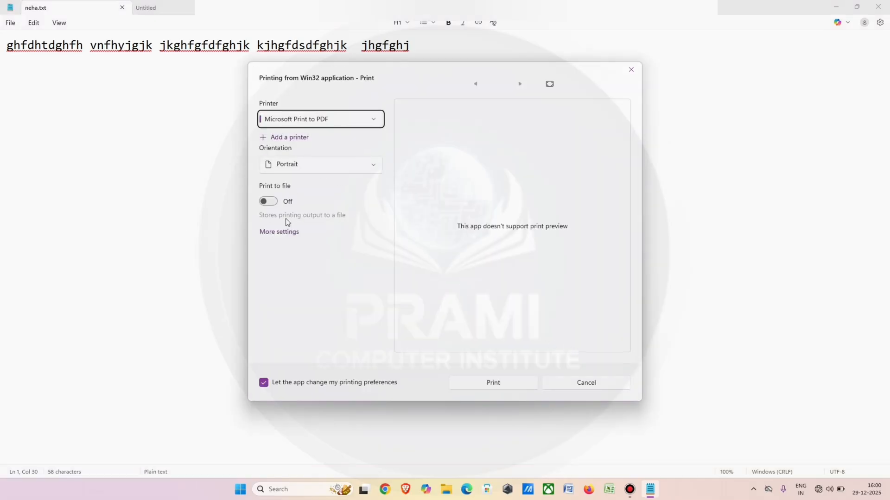
{"action": "left_click", "coordinate": [374, 164]}
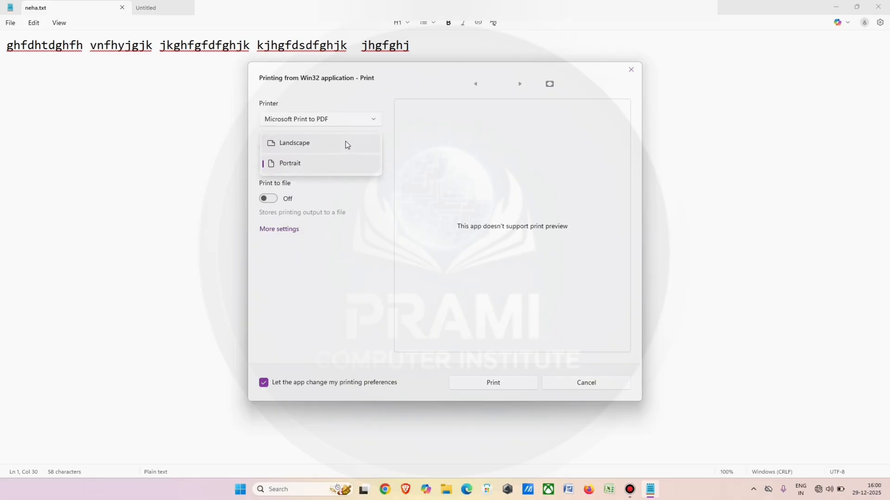
{"action": "left_click", "coordinate": [375, 123]}
{"action": "left_click", "coordinate": [375, 121]}
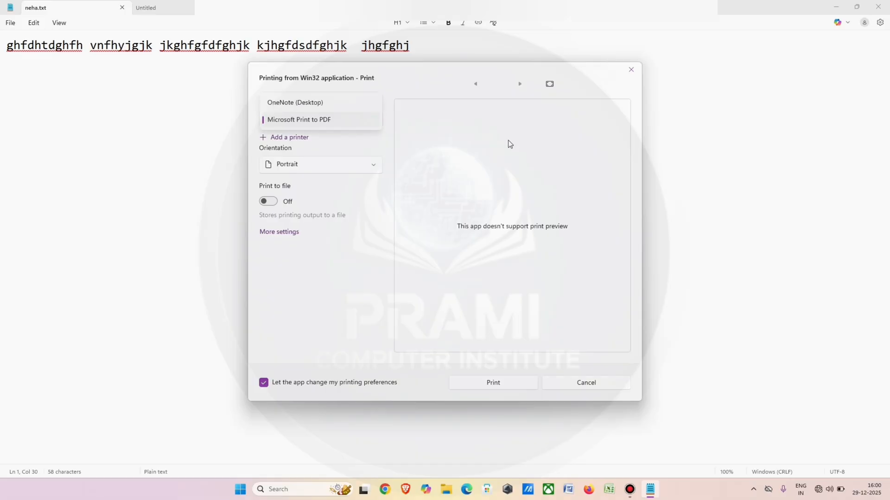
{"action": "left_click", "coordinate": [635, 74]}
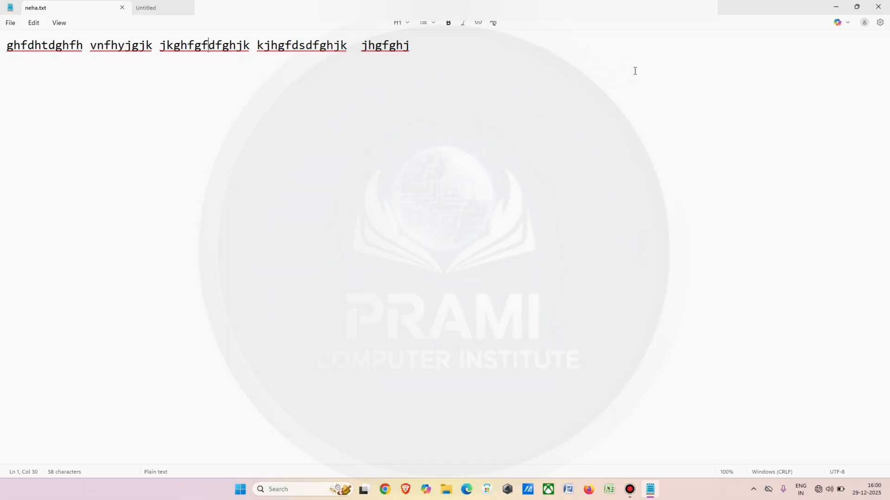
View the page setup options, and revisit the print settings, closing both without changes.
{"action": "left_click", "coordinate": [12, 25]}
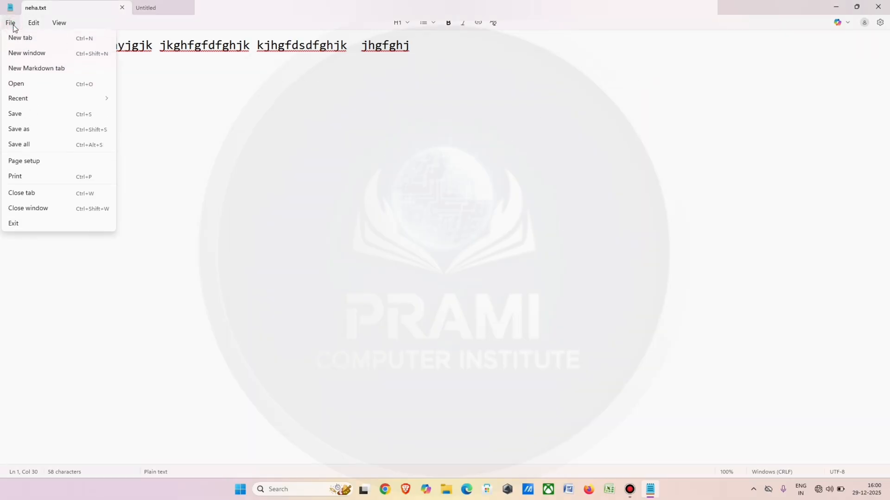
{"action": "left_click", "coordinate": [64, 169]}
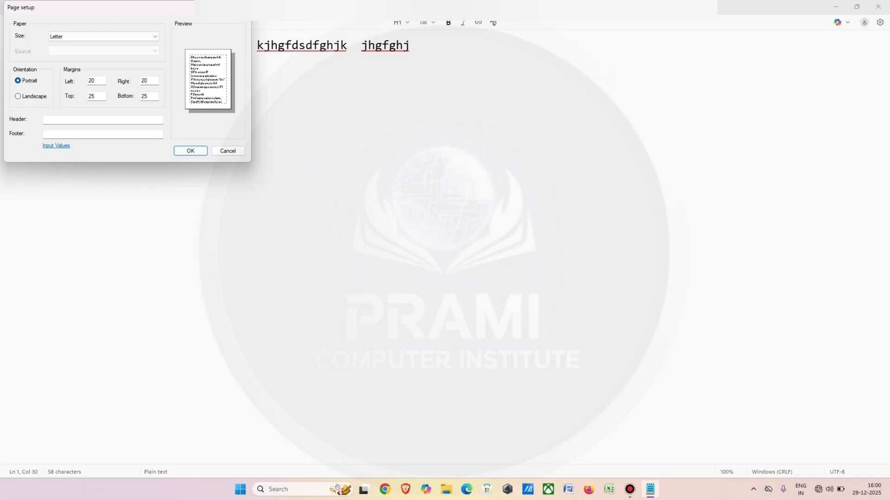
{"action": "left_click", "coordinate": [240, 7]}
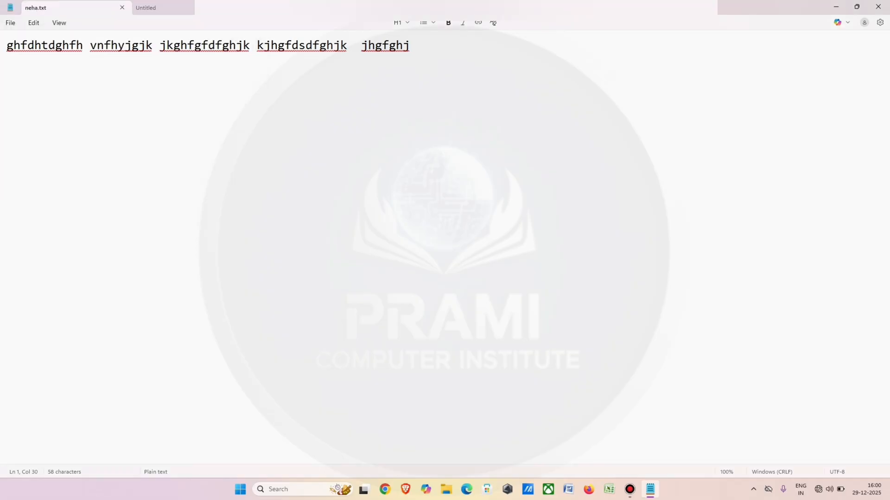
{"action": "left_click", "coordinate": [13, 24]}
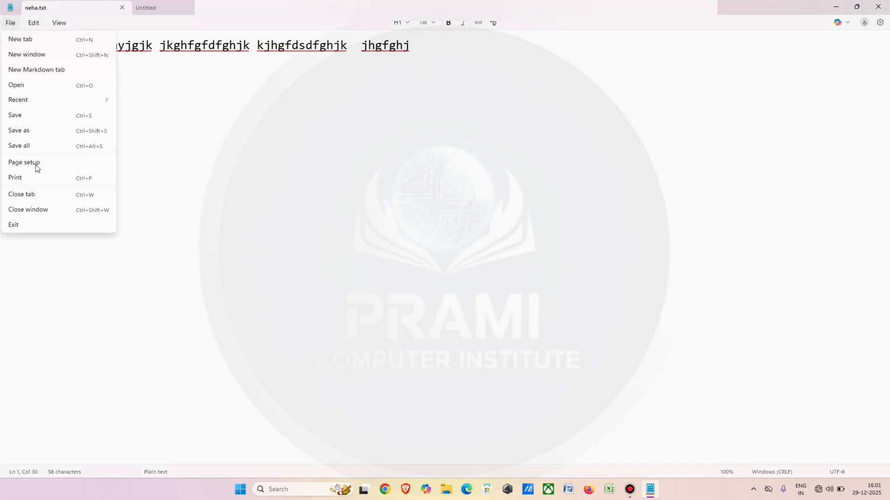
{"action": "left_click", "coordinate": [42, 178]}
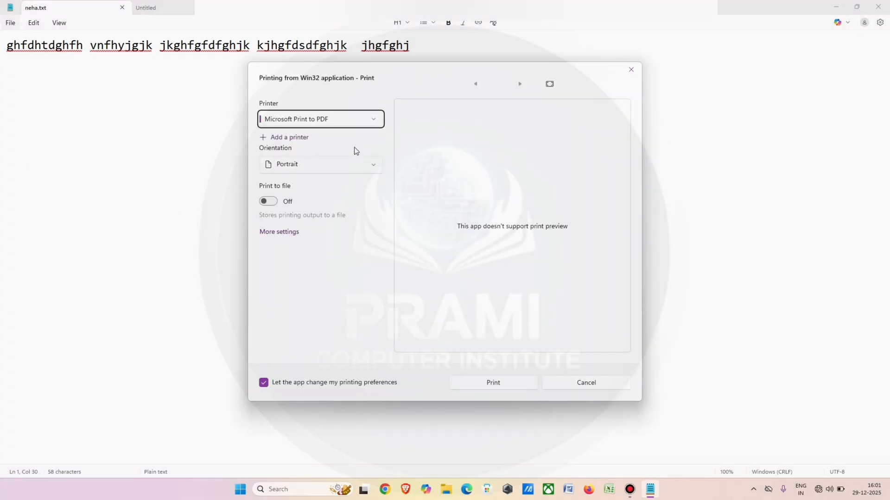
{"action": "left_click", "coordinate": [631, 69]}
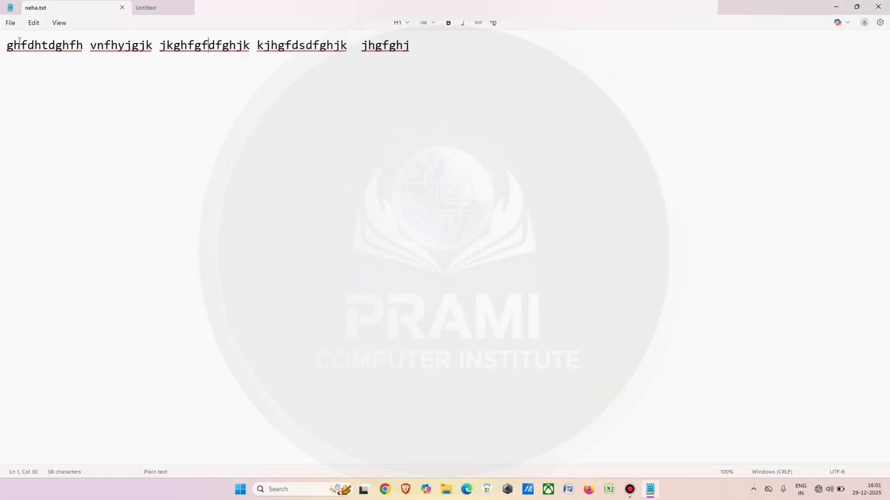
{"action": "left_click", "coordinate": [13, 27]}
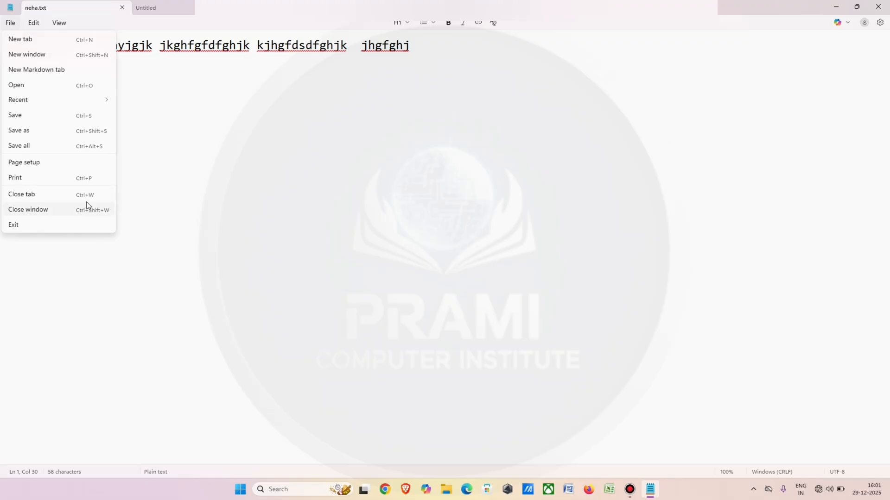
{"action": "left_click", "coordinate": [149, 208]}
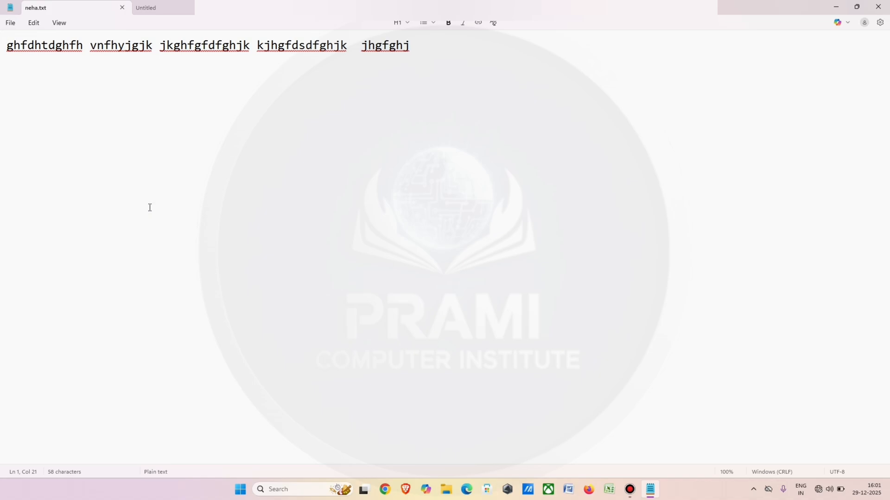
{"action": "left_click", "coordinate": [9, 22]}
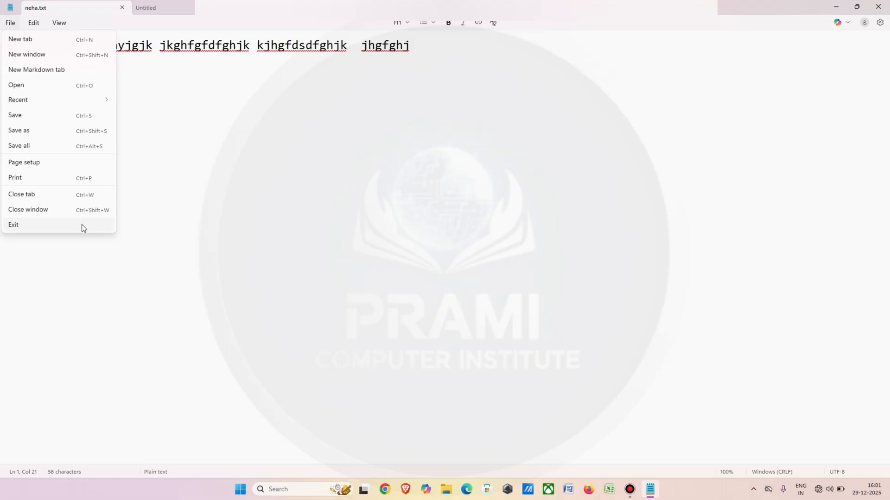
{"action": "left_click", "coordinate": [118, 225]}
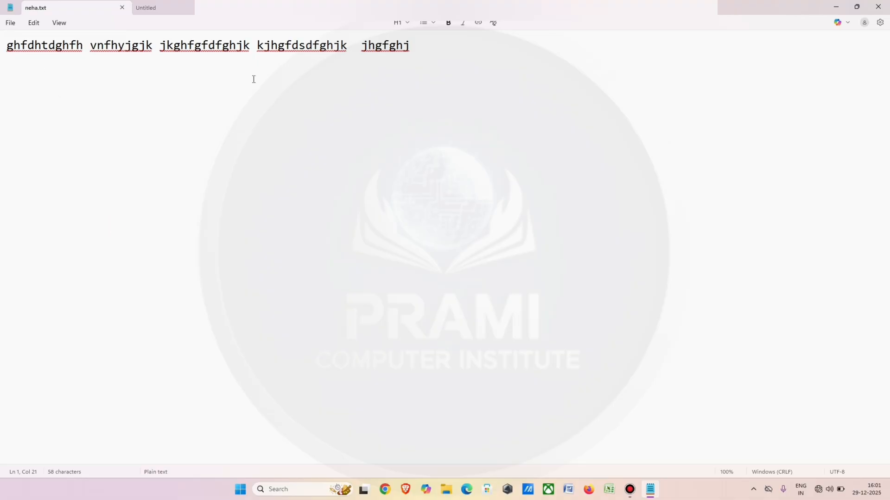
Add the word "wifi" after a space at the end of the text line.
{"action": "left_click", "coordinate": [431, 39]}
{"action": "type", "text": "e"}
{"action": "key", "text": "BackSpace"}
{"action": "type", "text": "wifi"}
Delete the word "wifi" with its leading space and undo the deletion, twice, and clear the selection.
{"action": "left_click_drag", "start_coordinate": [452, 46], "coordinate": [413, 61]}
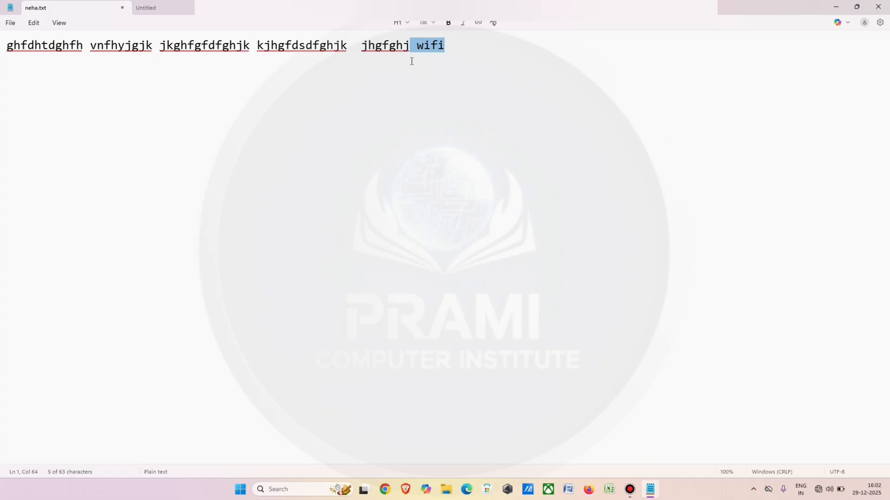
{"action": "key", "text": "BackSpace"}
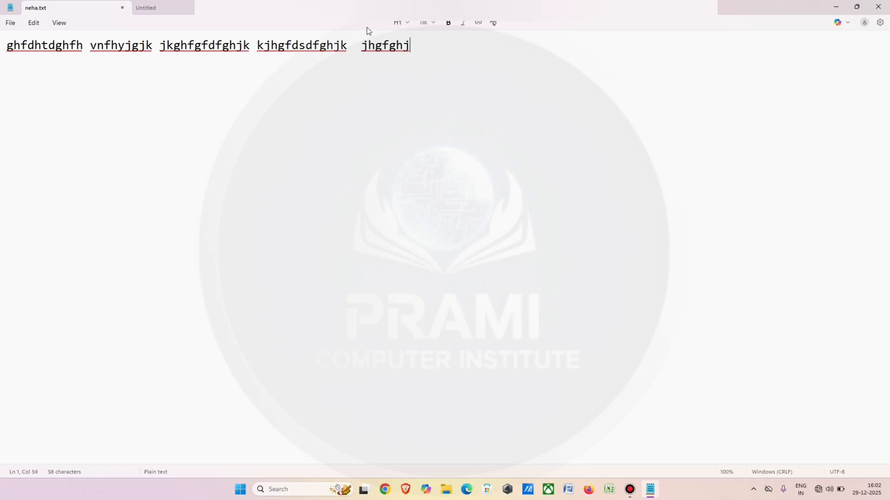
{"action": "left_click", "coordinate": [35, 23]}
{"action": "left_click", "coordinate": [42, 40]}
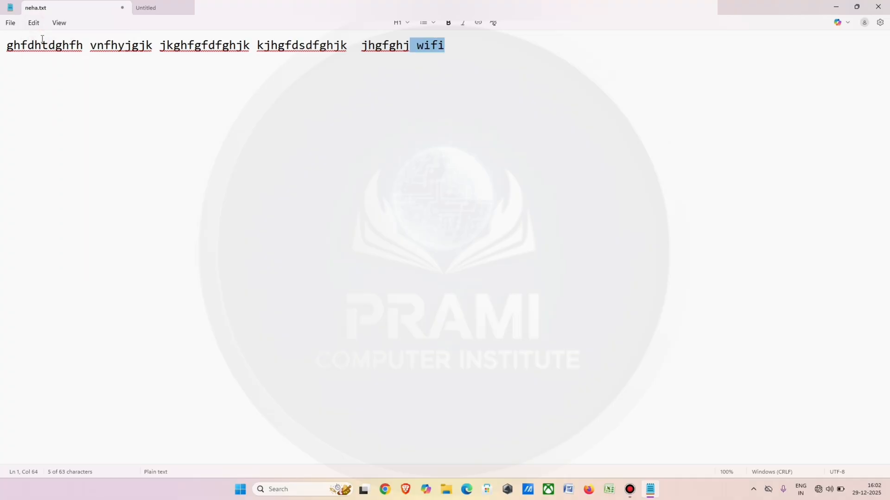
{"action": "key", "text": "Delete"}
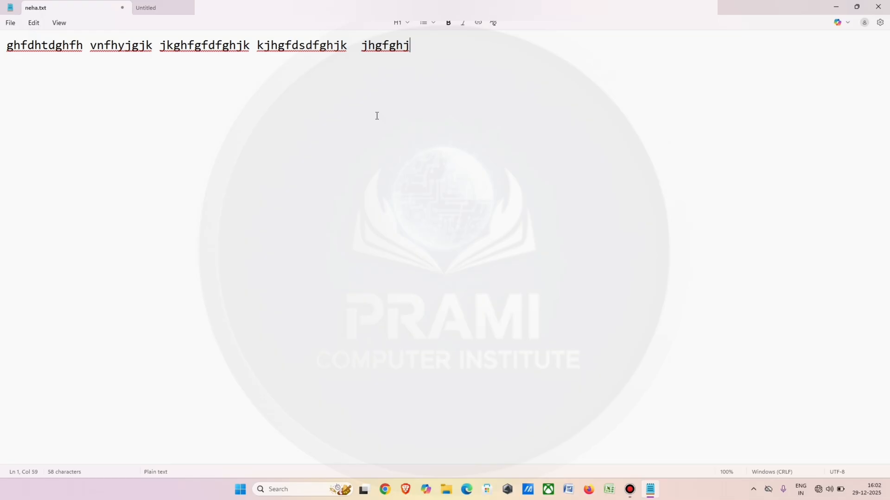
{"action": "key", "text": "ctrl+z"}
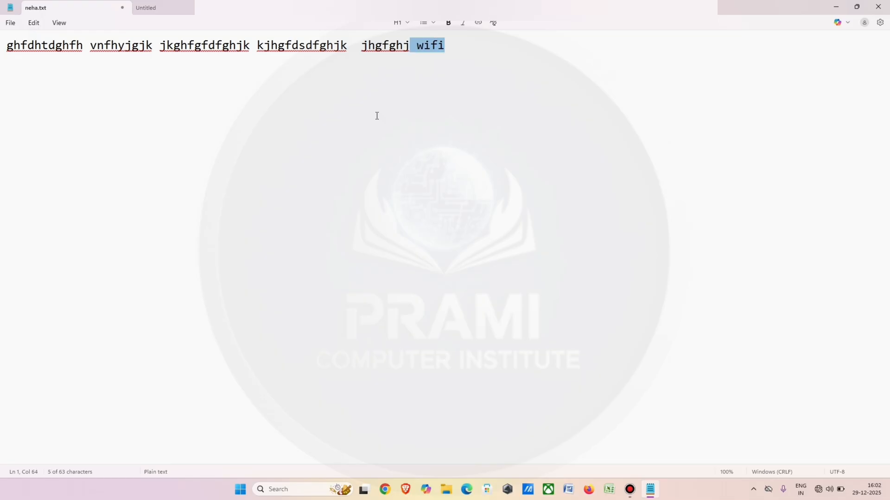
{"action": "left_click", "coordinate": [464, 43]}
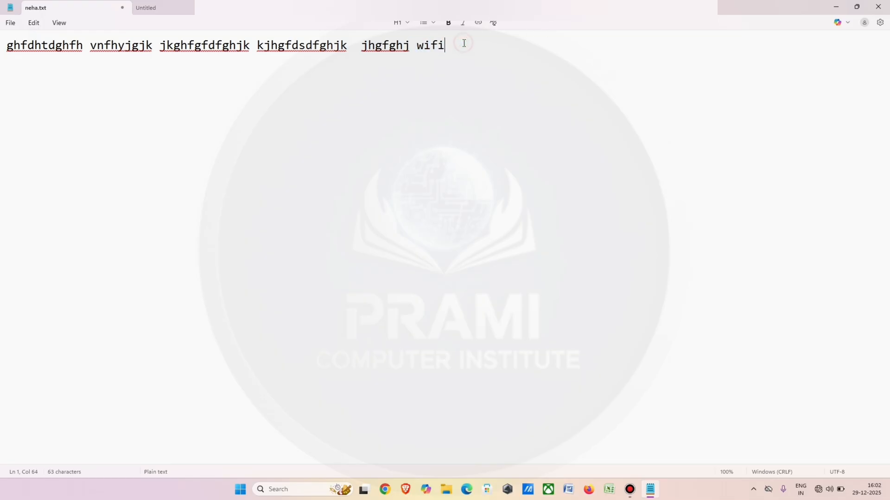
{"action": "left_click", "coordinate": [464, 43]}
Cut the word "kjhgfdsdfghjk" from the middle of the line and paste it at the line's start, followed by a space.
{"action": "left_click", "coordinate": [33, 27]}
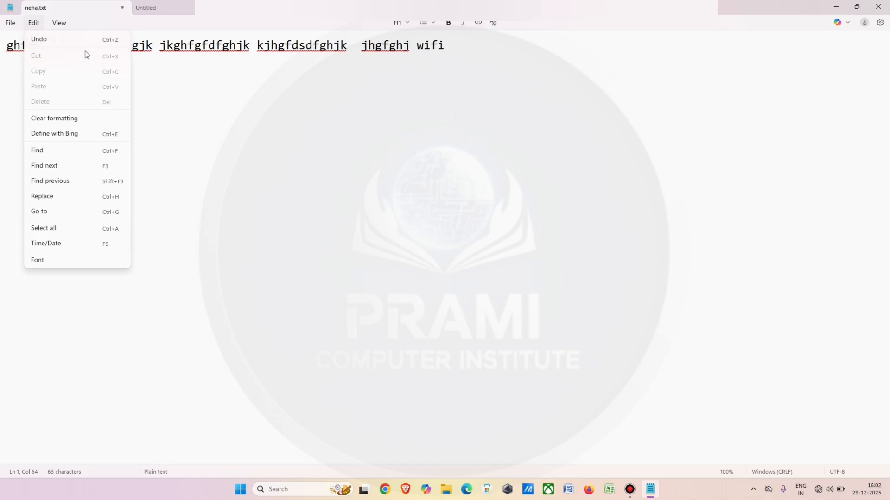
{"action": "left_click", "coordinate": [218, 55]}
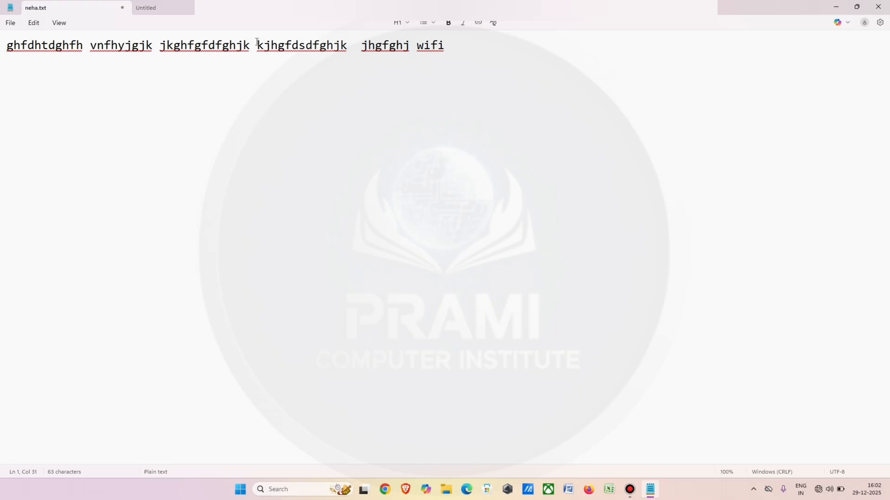
{"action": "left_click_drag", "start_coordinate": [258, 42], "coordinate": [349, 45]}
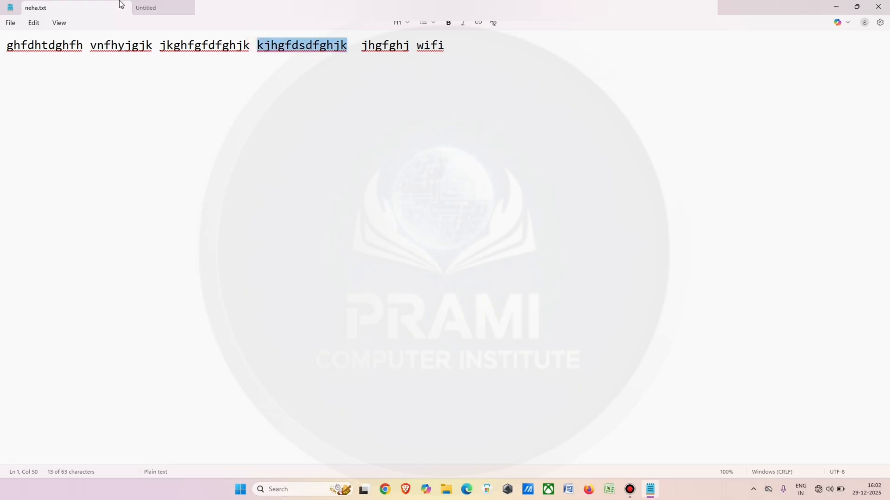
{"action": "left_click", "coordinate": [34, 23]}
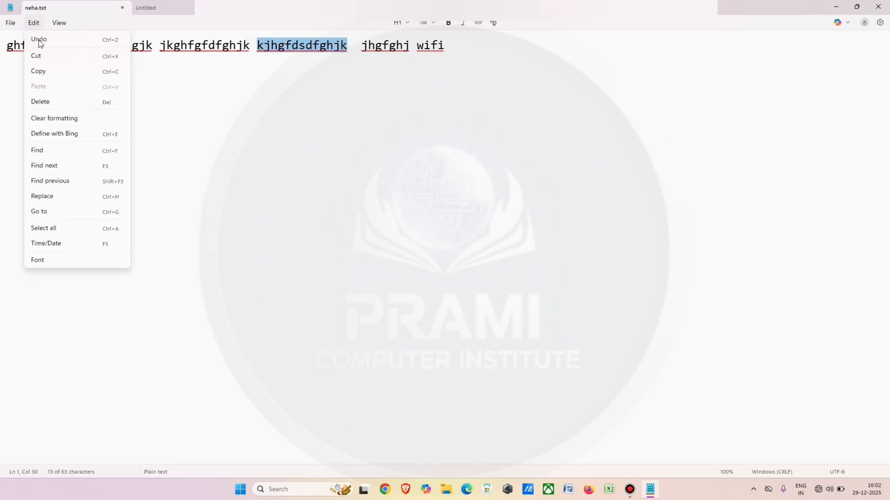
{"action": "left_click", "coordinate": [42, 56]}
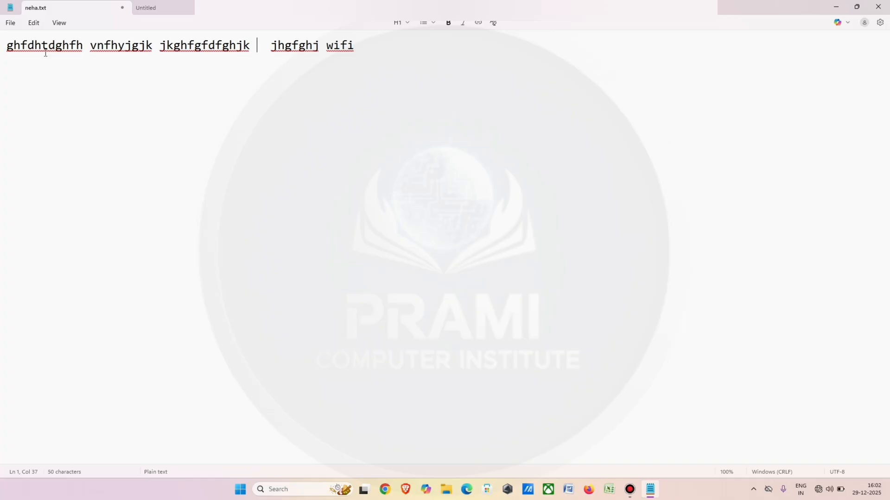
{"action": "left_click", "coordinate": [1, 68]}
{"action": "left_click", "coordinate": [34, 24]}
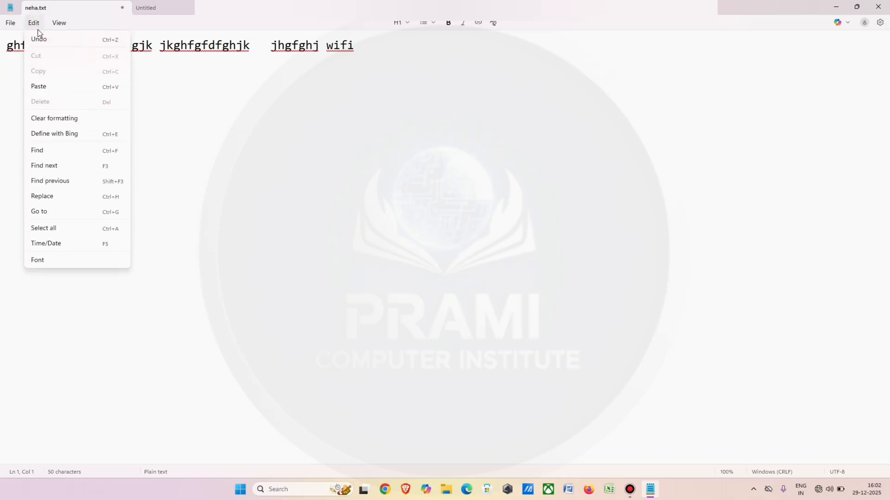
{"action": "left_click", "coordinate": [49, 87]}
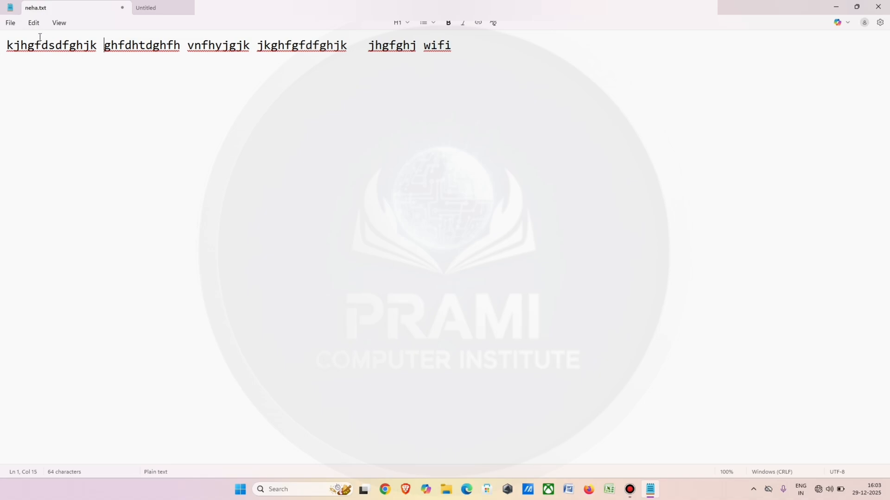
Copy the entire text line to the clipboard.
{"action": "left_click", "coordinate": [34, 22]}
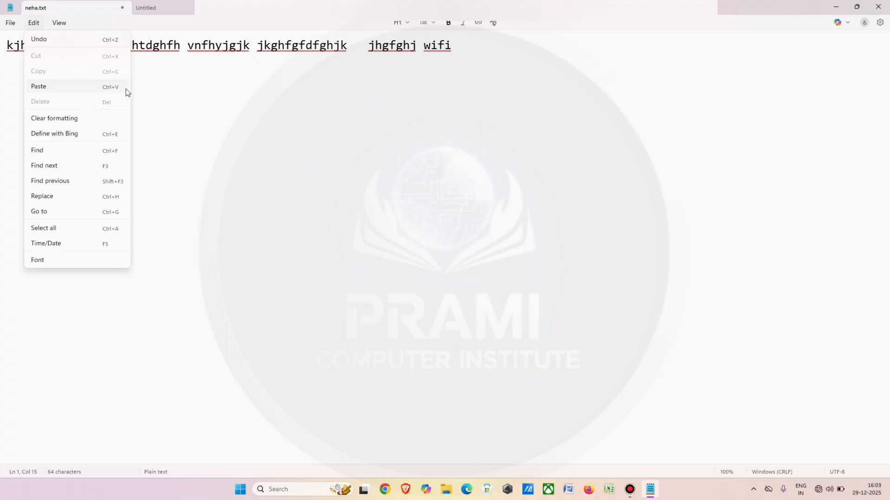
{"action": "left_click", "coordinate": [168, 93]}
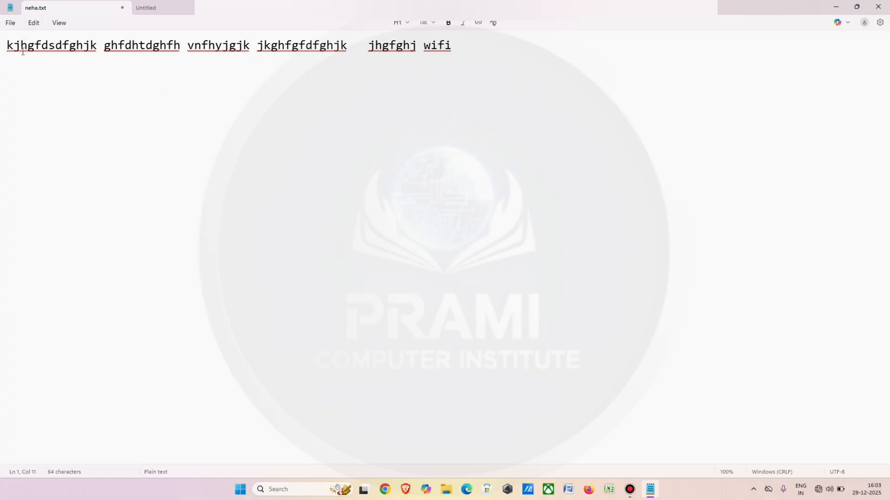
{"action": "left_click_drag", "start_coordinate": [6, 45], "coordinate": [459, 52]}
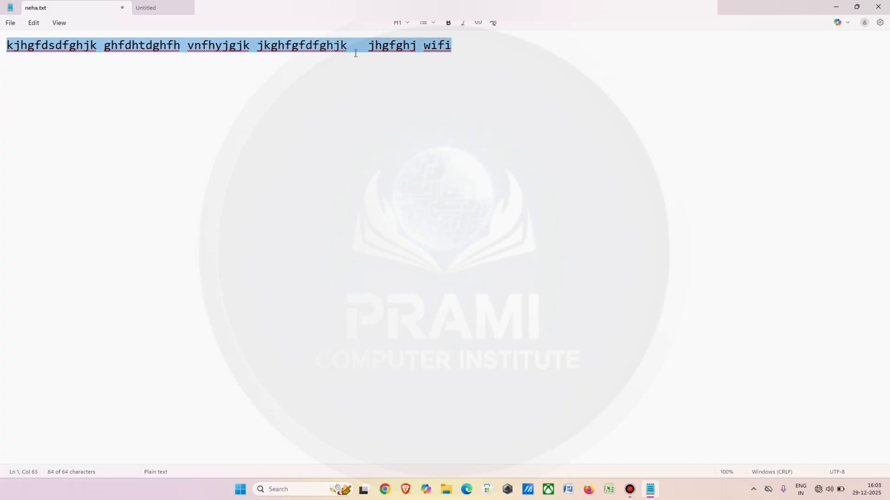
{"action": "left_click", "coordinate": [37, 24]}
{"action": "left_click", "coordinate": [48, 72]}
Add a new line below the text and paste the copied line there.
{"action": "left_click", "coordinate": [17, 69]}
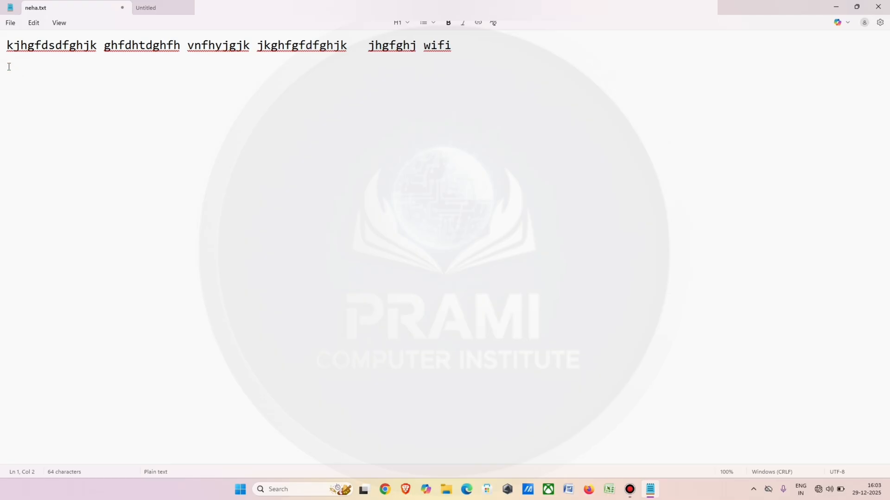
{"action": "left_click", "coordinate": [5, 61]}
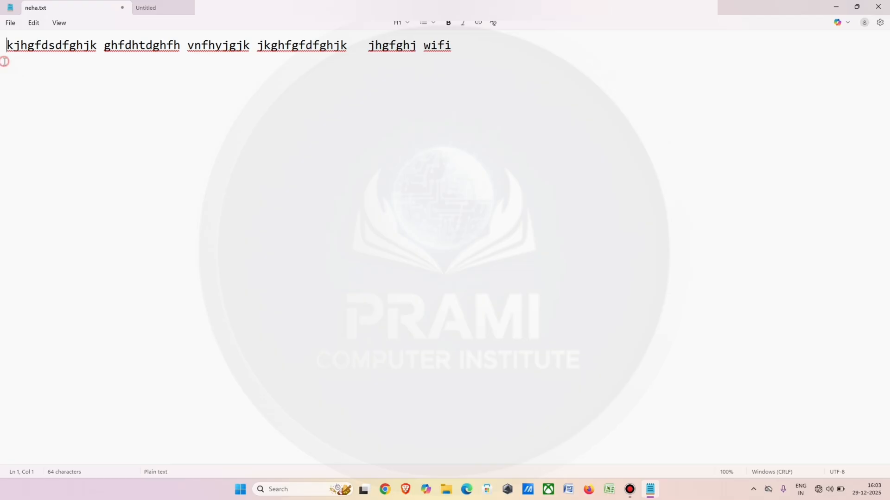
{"action": "left_click", "coordinate": [461, 46]}
{"action": "key", "text": "Return"}
{"action": "left_click", "coordinate": [37, 24]}
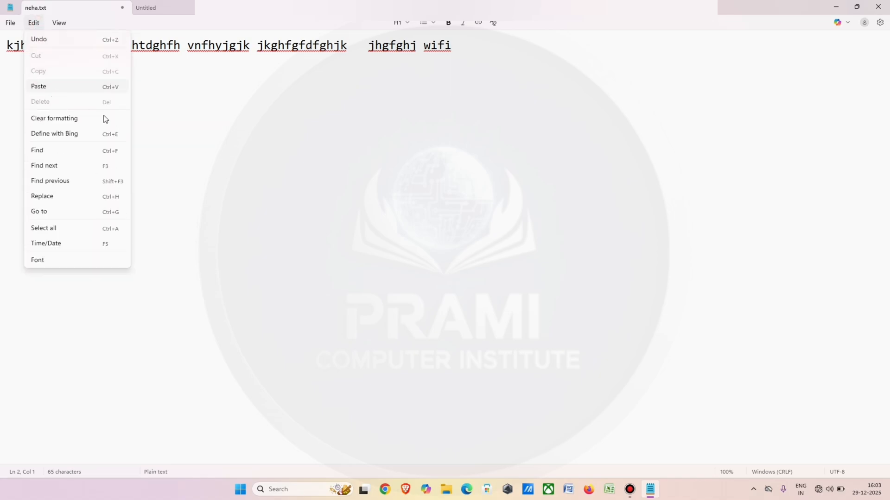
{"action": "left_click", "coordinate": [166, 78]}
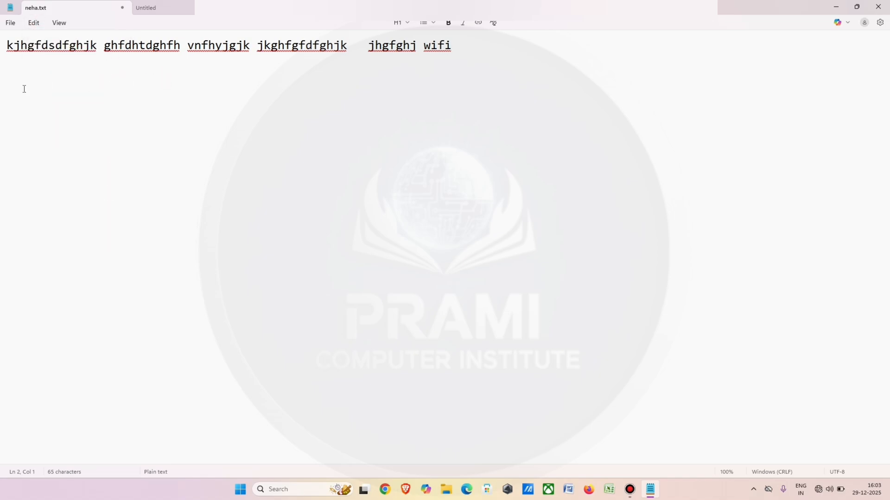
{"action": "left_click", "coordinate": [10, 64]}
{"action": "key", "text": "ctrl+v"}
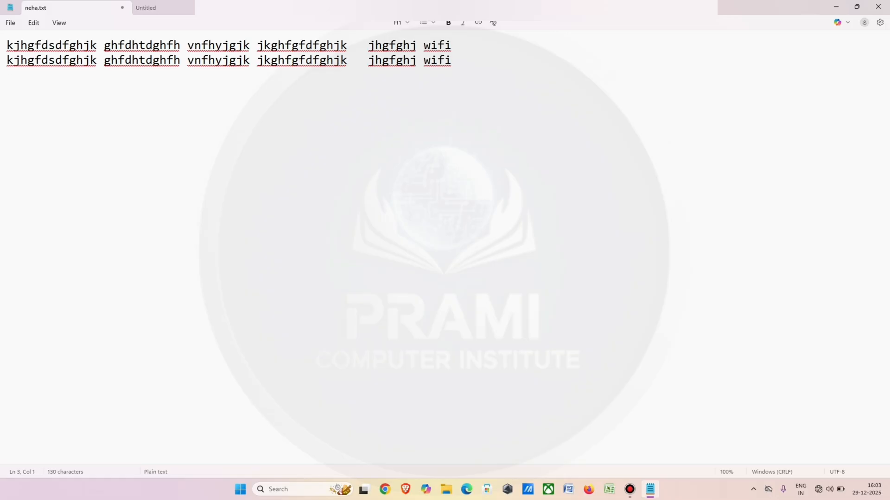
Paste four more copies of the line below, each on its own new line, to fill six lines.
{"action": "key", "text": "Return"}
{"action": "key", "text": "ctrl+v"}
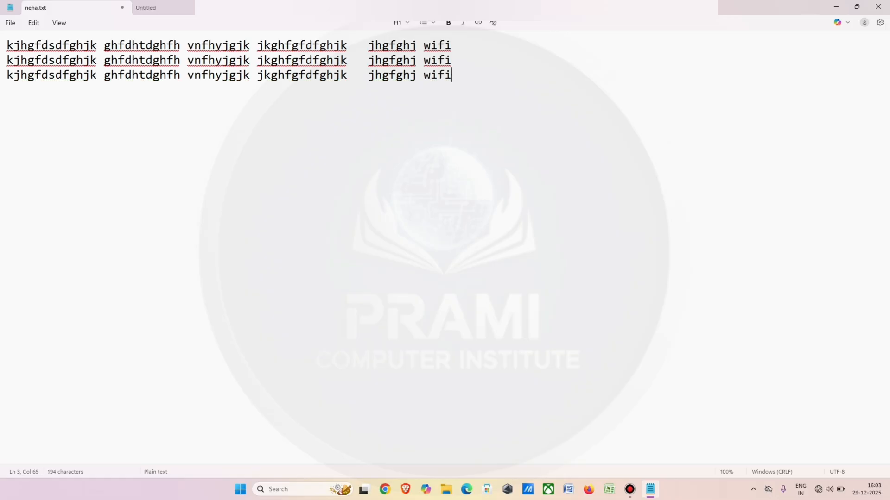
{"action": "key", "text": "Return"}
{"action": "key", "text": "ctrl+v"}
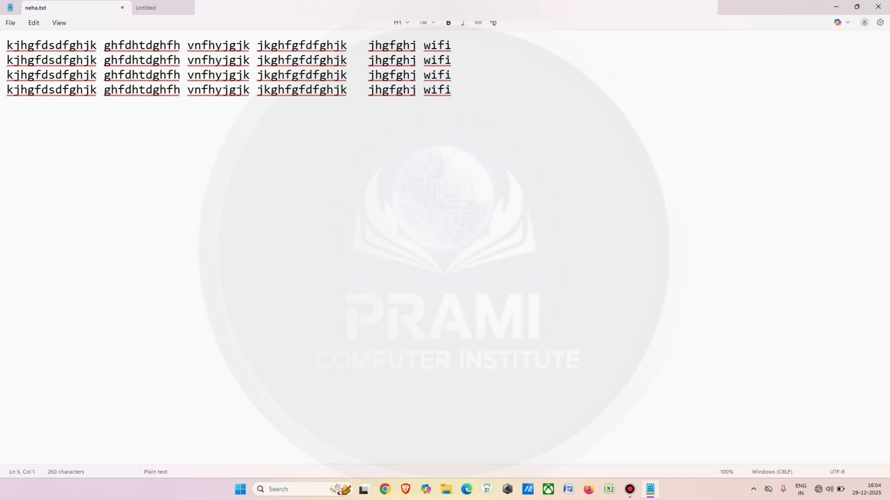
{"action": "key", "text": "Return"}
{"action": "key", "text": "ctrl+v"}
{"action": "key", "text": "Return"}
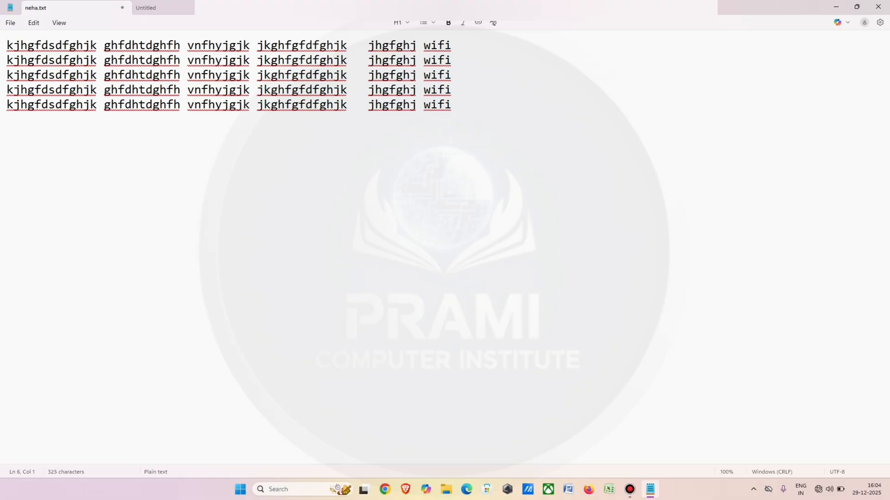
{"action": "key", "text": "ctrl+v"}
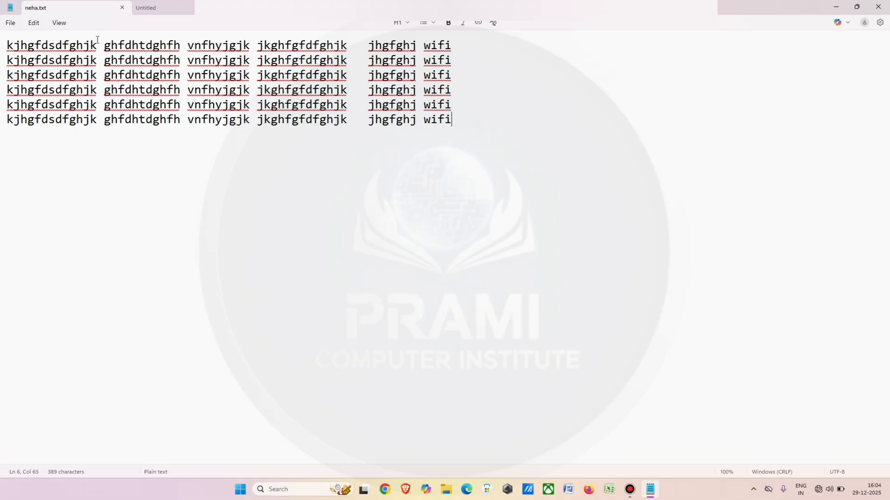
Delete the text of the sixth line, undo the deletion, and clear the selection.
{"action": "triple_click", "coordinate": [3, 122]}
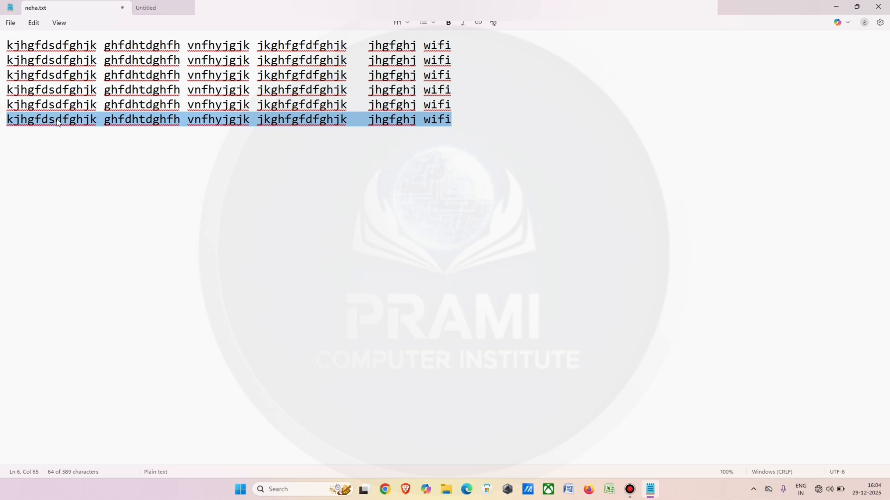
{"action": "left_click", "coordinate": [34, 23]}
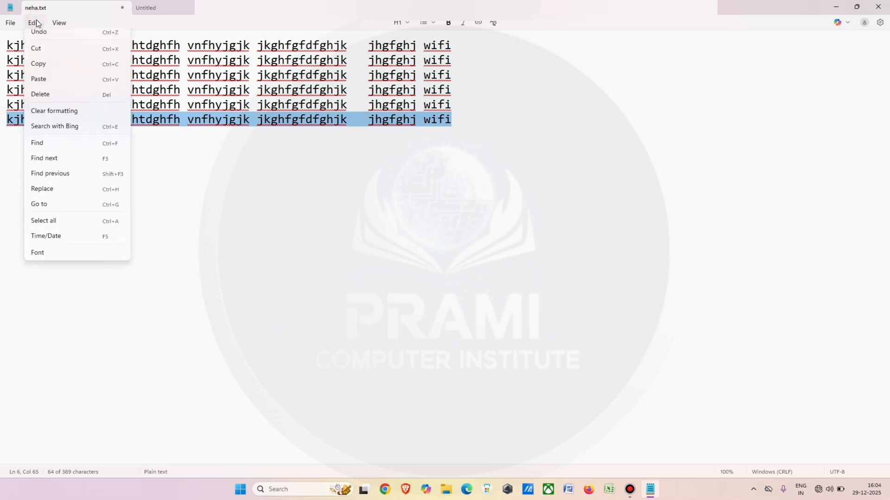
{"action": "left_click", "coordinate": [68, 102]}
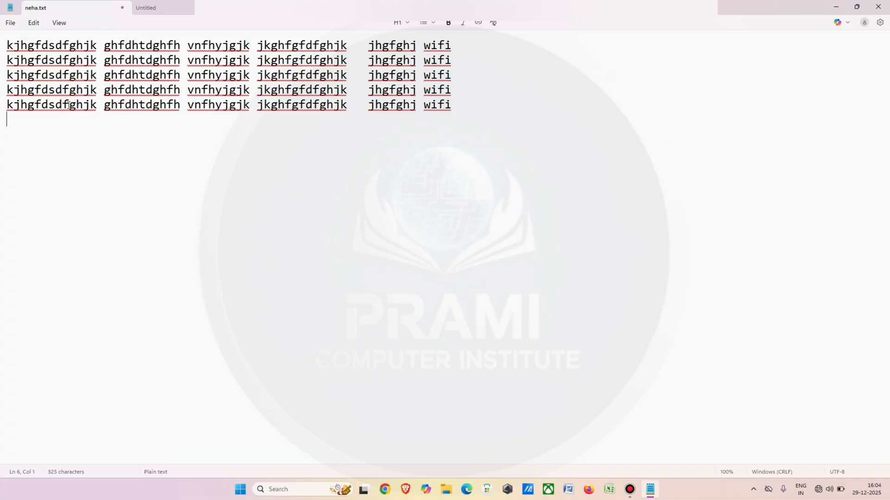
{"action": "key", "text": "ctrl+z"}
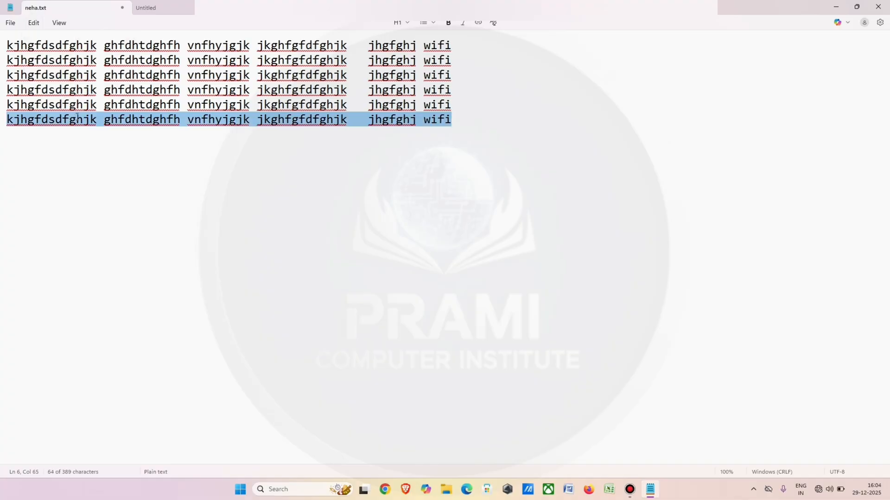
{"action": "left_click", "coordinate": [168, 165]}
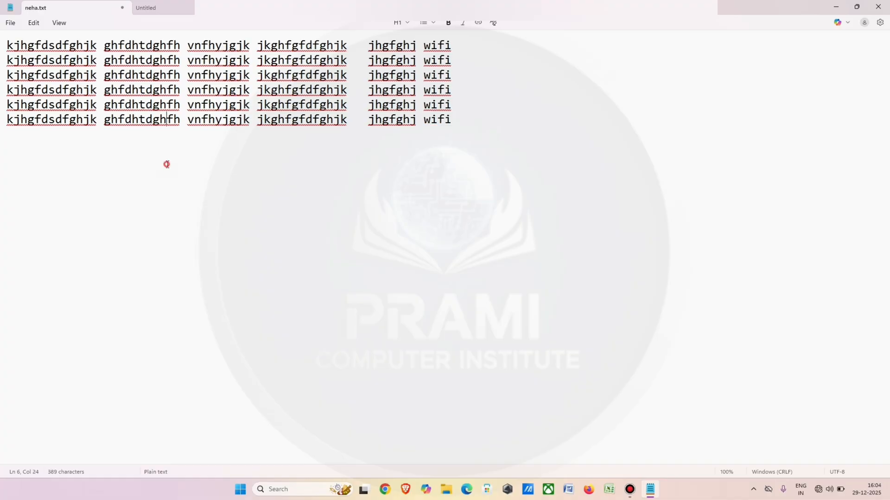
Select the text of the sixth line and delete it.
{"action": "left_click", "coordinate": [2, 122]}
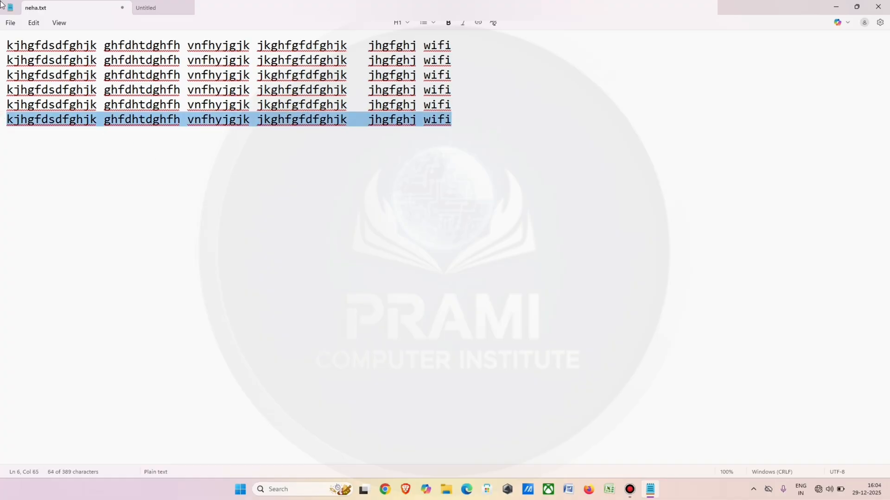
{"action": "left_click", "coordinate": [33, 23]}
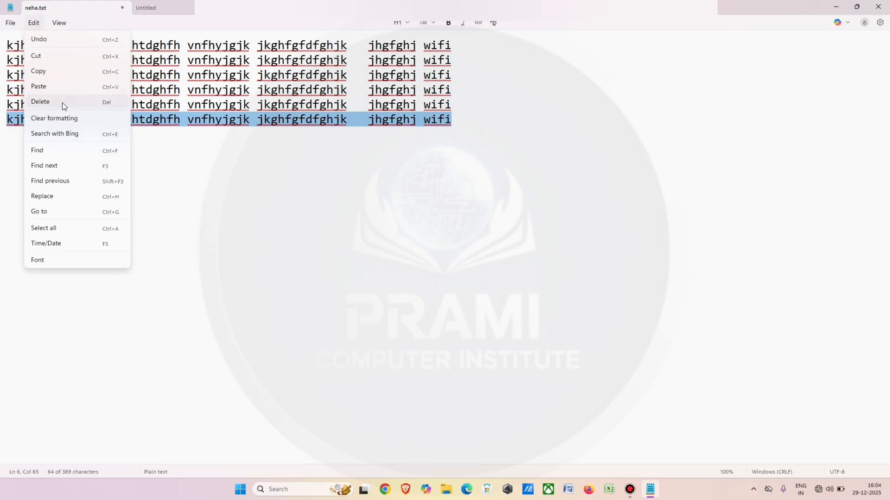
{"action": "left_click", "coordinate": [62, 102]}
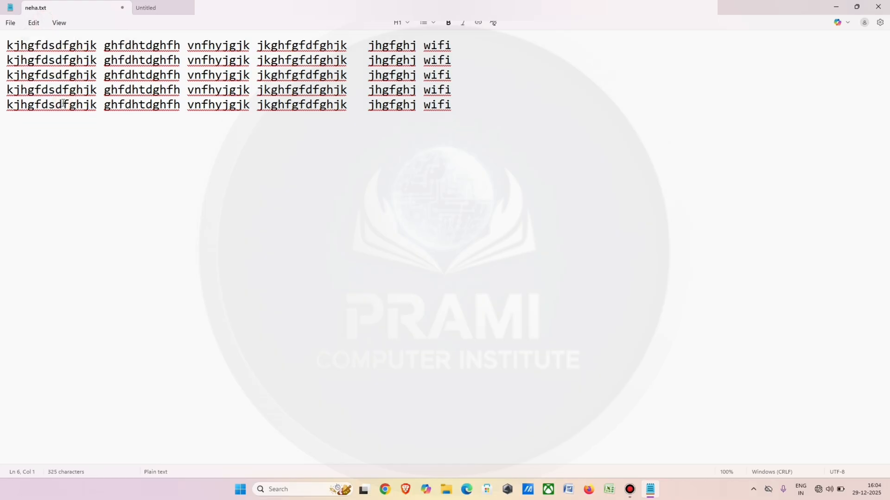
Insert the word "on" before "vnfhyjgjk" in the third line, with a space after it.
{"action": "left_click", "coordinate": [35, 23]}
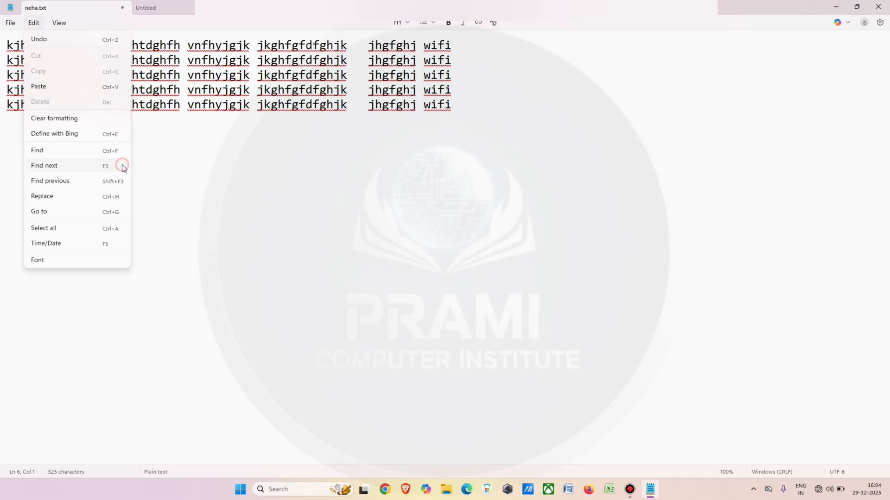
{"action": "left_click", "coordinate": [160, 165]}
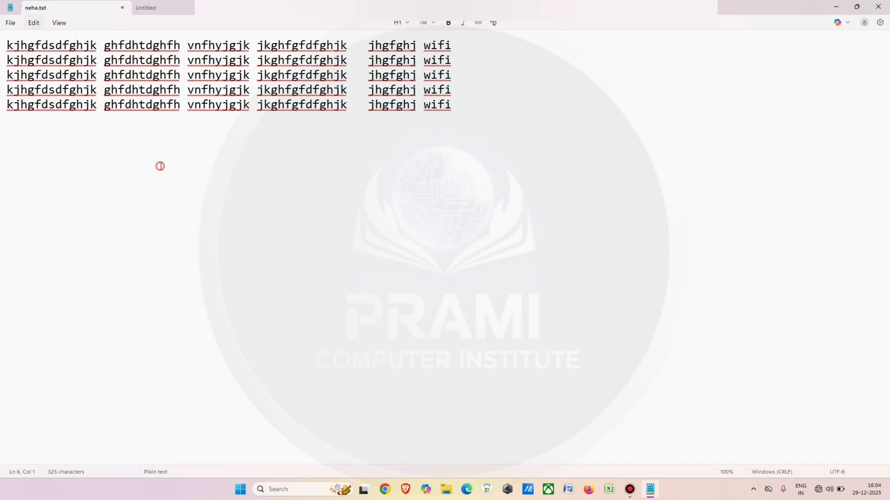
{"action": "left_click", "coordinate": [180, 90]}
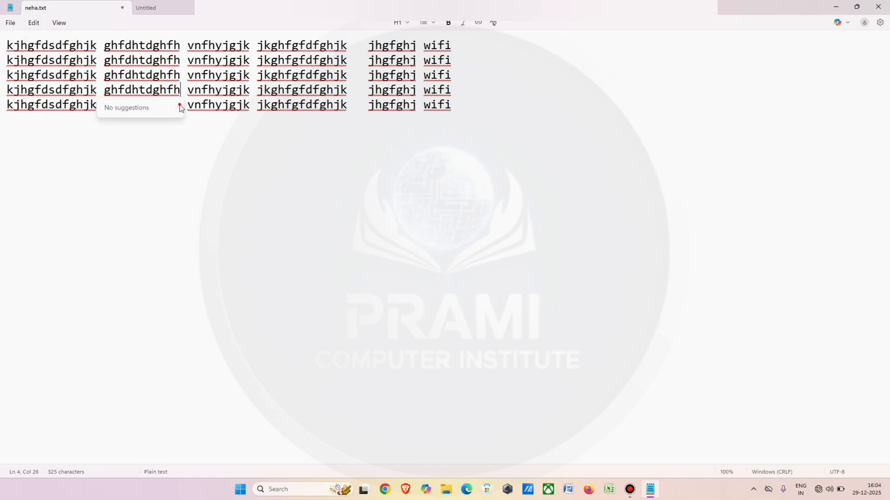
{"action": "left_click", "coordinate": [176, 75]}
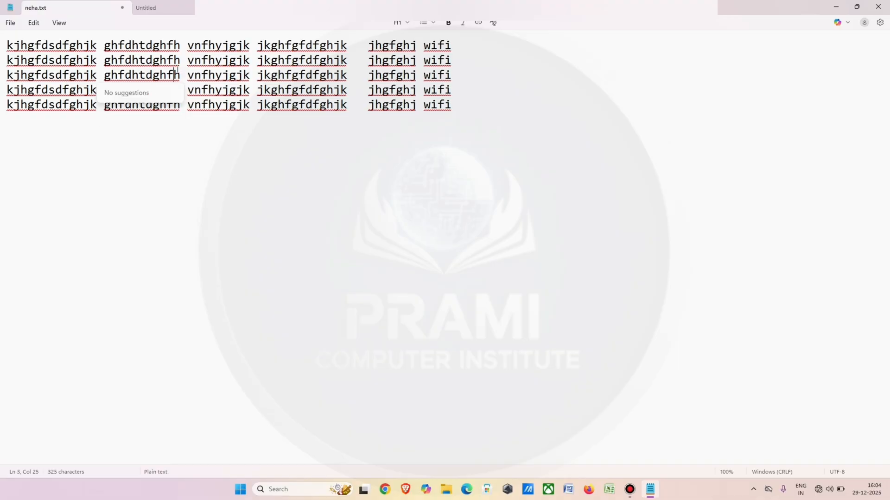
{"action": "left_click", "coordinate": [187, 75]}
{"action": "type", "text": "on"}
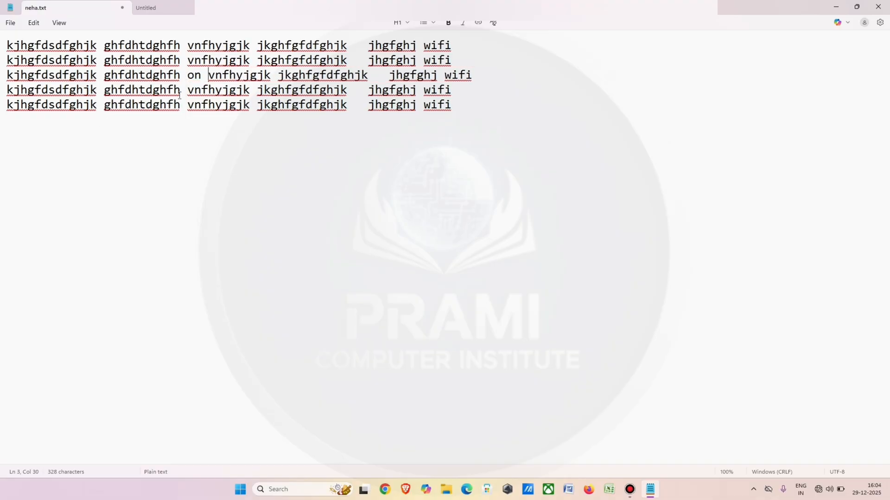
Insert the word "on" after the first word of the fourth line and of the first line, separated by spaces.
{"action": "left_click", "coordinate": [97, 90]}
{"action": "type", "text": "on"}
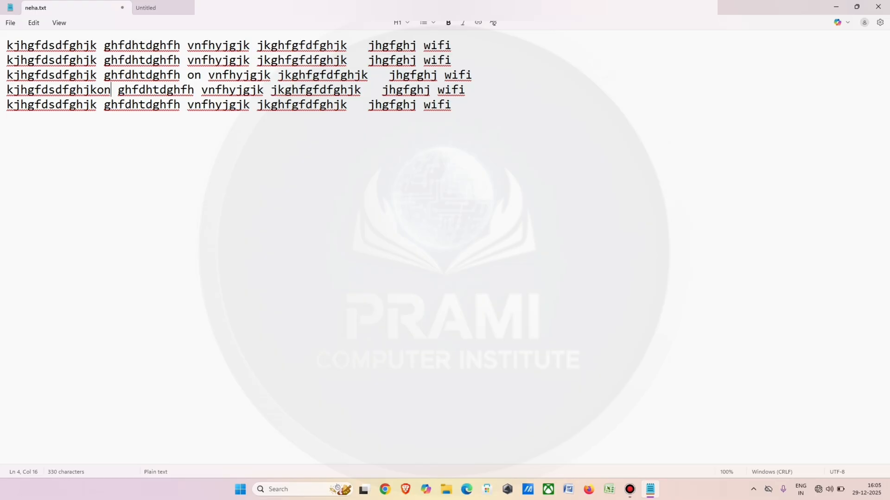
{"action": "left_click", "coordinate": [98, 90]}
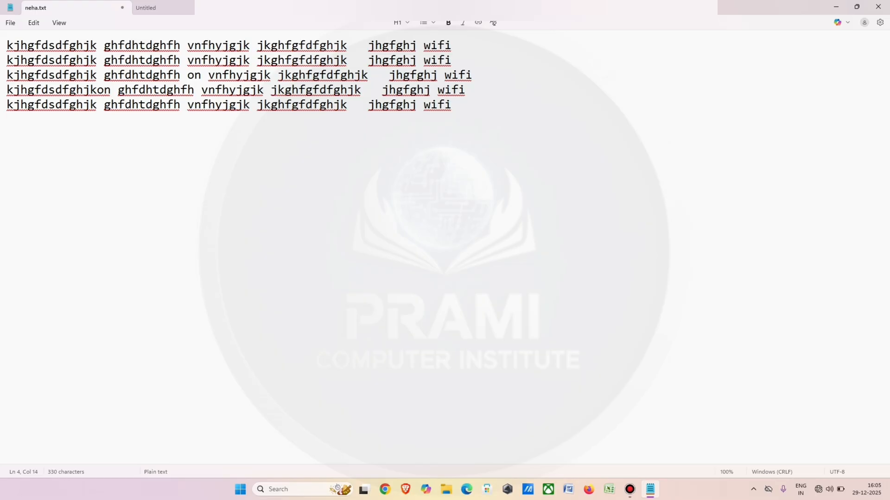
{"action": "left_click", "coordinate": [98, 45]}
{"action": "type", "text": "on"}
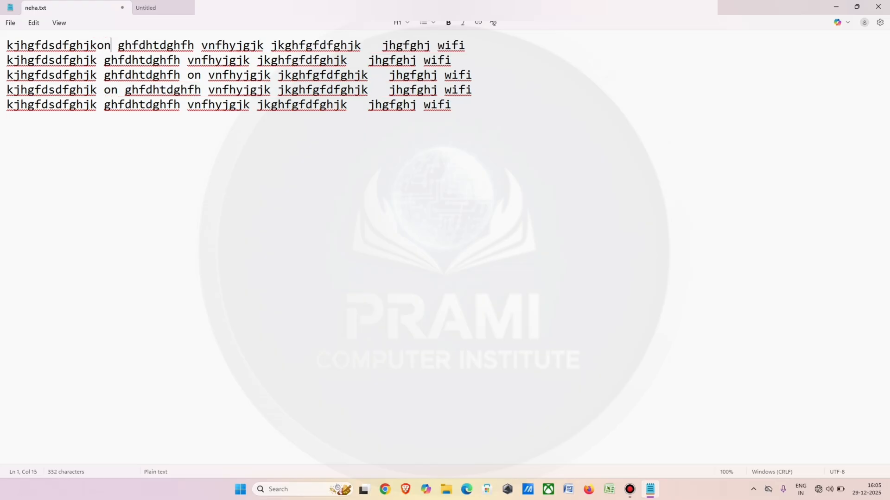
{"action": "left_click", "coordinate": [97, 44]}
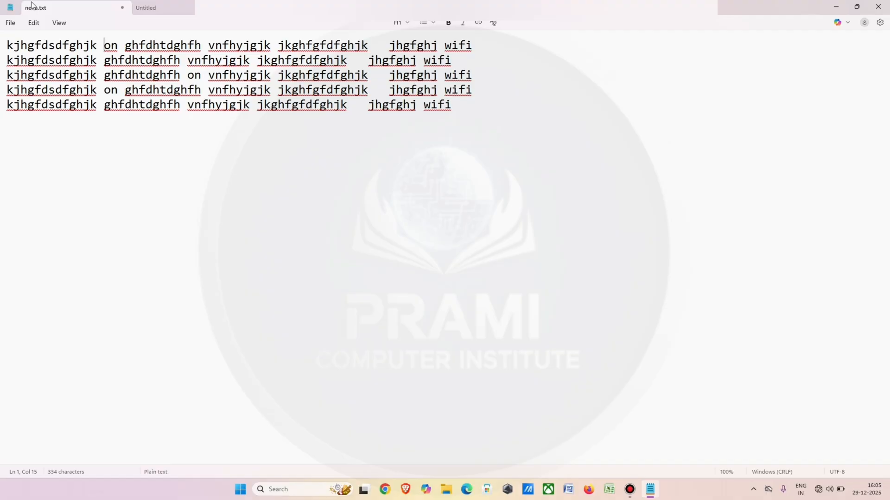
Search the document for "on" preceded by a space, cycle through the matches, and close the search.
{"action": "left_click", "coordinate": [43, 24]}
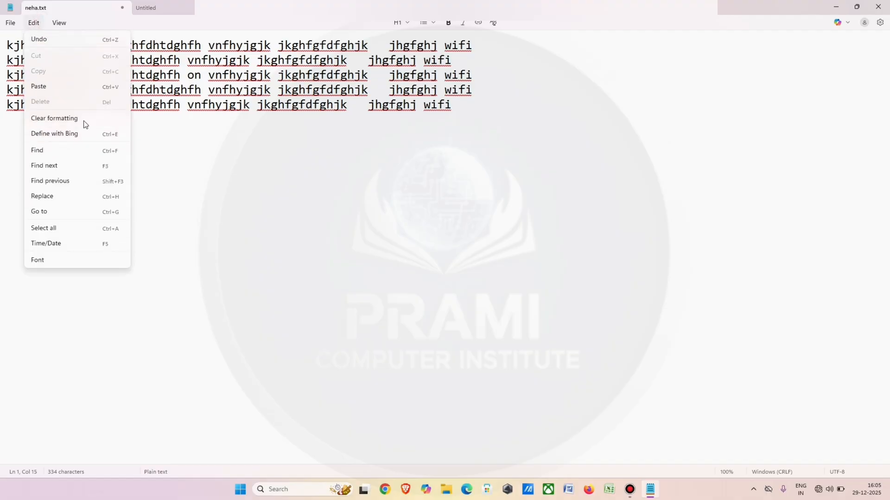
{"action": "left_click", "coordinate": [68, 153]}
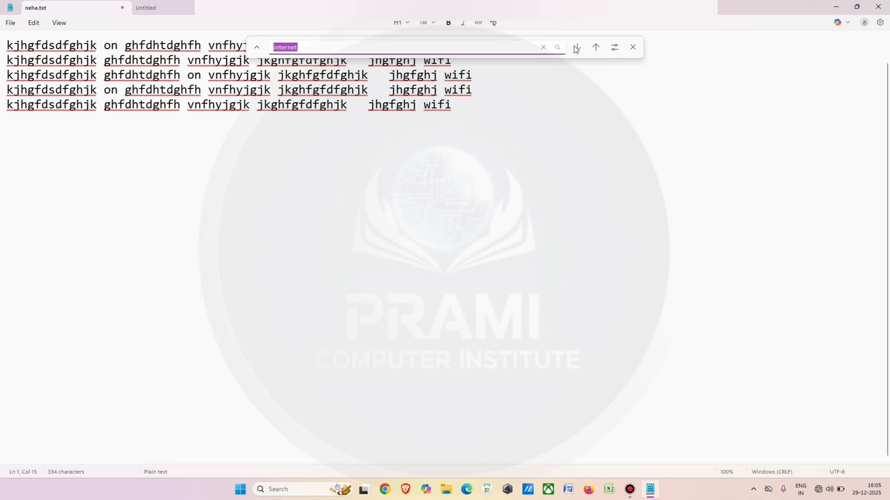
{"action": "key", "text": "BackSpace"}
{"action": "type", "text": "on"}
{"action": "left_click", "coordinate": [557, 49]}
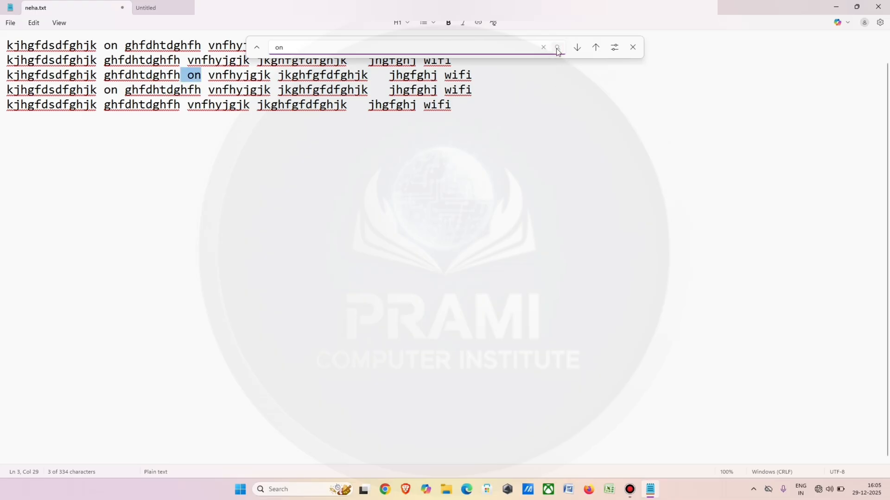
{"action": "key", "text": "Return"}
{"action": "key", "text": "Return"}
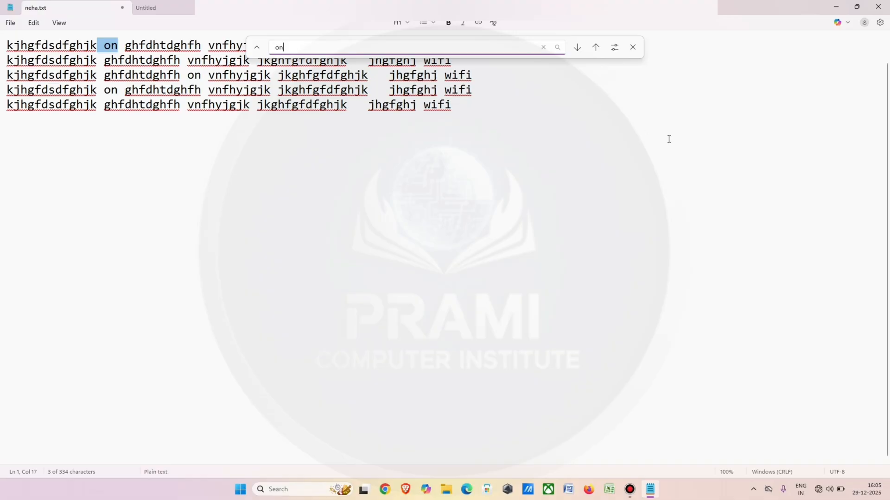
{"action": "left_click", "coordinate": [633, 47]}
{"action": "left_click", "coordinate": [278, 109]}
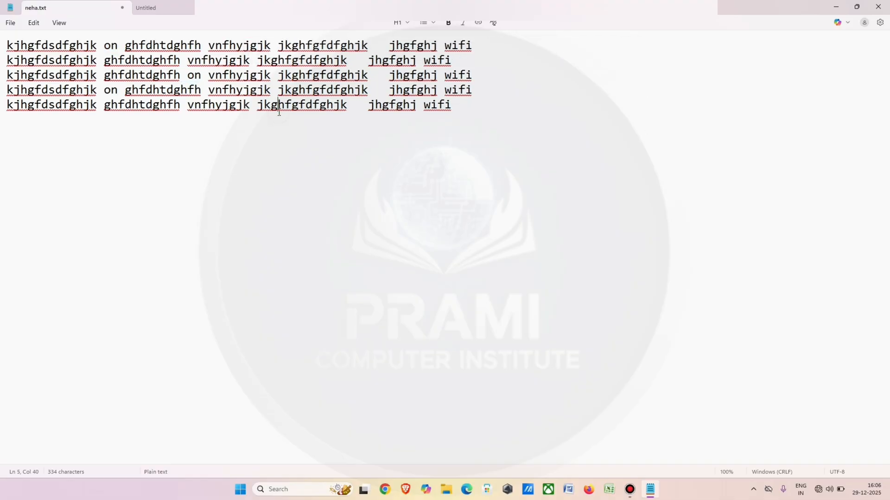
Replace every "on" together with its leading space with "apple", and close the replace tool.
{"action": "left_click", "coordinate": [35, 23]}
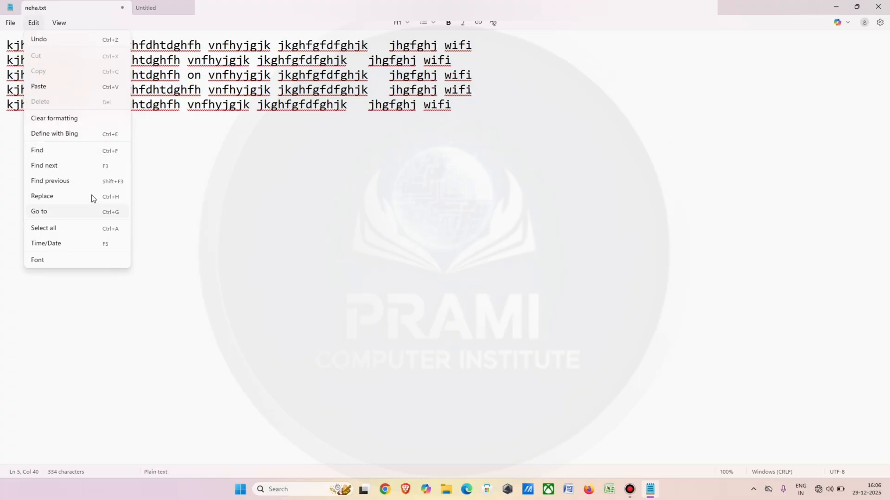
{"action": "left_click", "coordinate": [91, 197]}
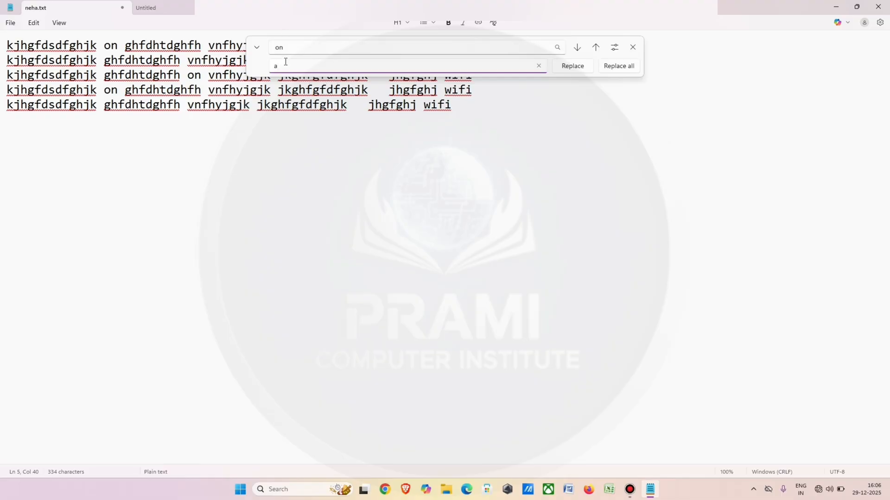
{"action": "type", "text": "pple"}
{"action": "left_click", "coordinate": [618, 66]}
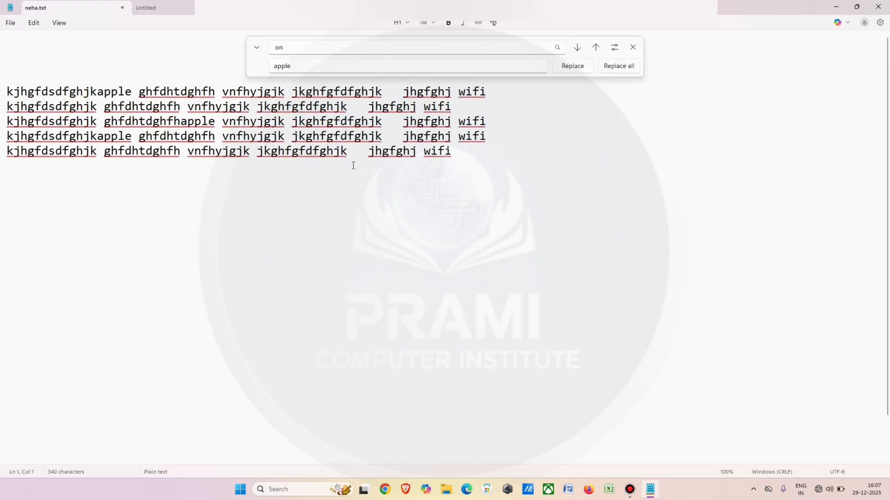
{"action": "left_click", "coordinate": [303, 145]}
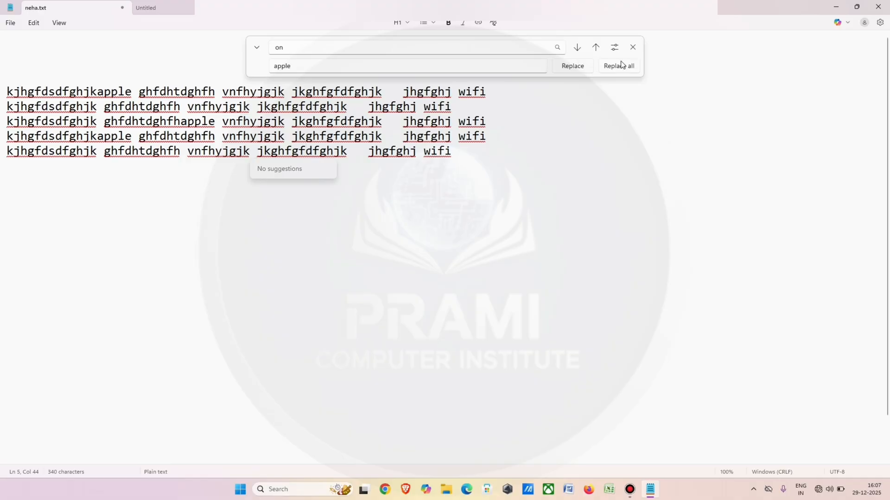
{"action": "left_click", "coordinate": [576, 111]}
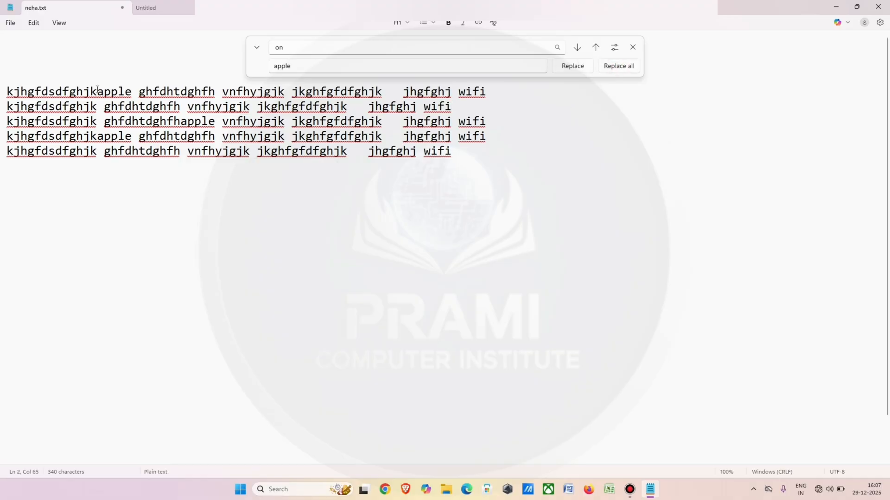
{"action": "left_click_drag", "start_coordinate": [97, 90], "coordinate": [145, 91]}
{"action": "left_click_drag", "start_coordinate": [144, 92], "coordinate": [134, 91]}
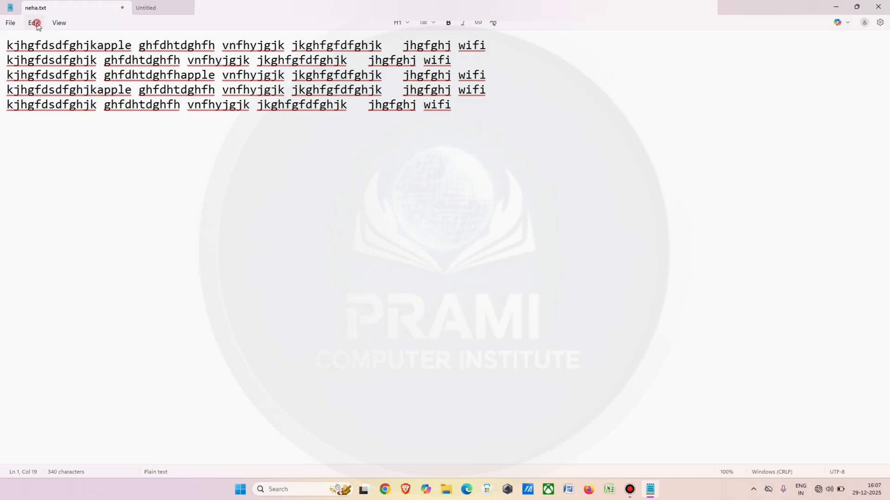
Use the Go to command to move the cursor to line 1.
{"action": "left_click", "coordinate": [33, 23]}
{"action": "left_click", "coordinate": [23, 153]}
{"action": "left_click", "coordinate": [39, 26]}
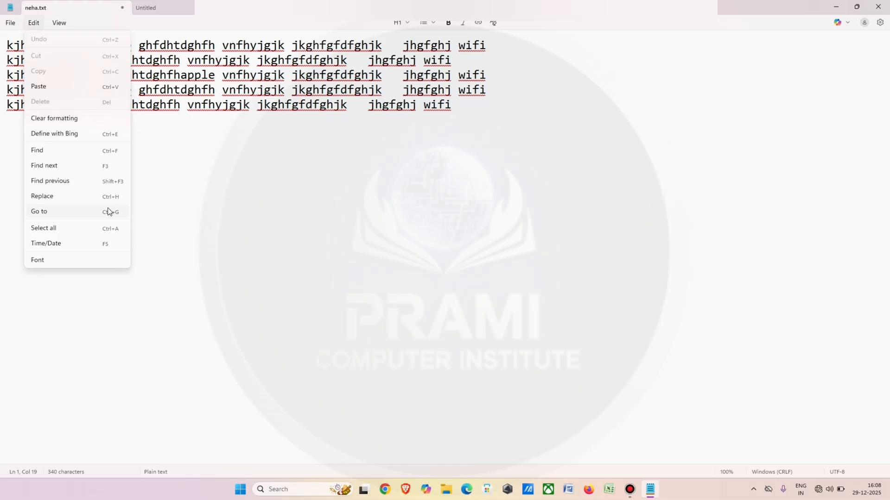
{"action": "left_click", "coordinate": [109, 211]}
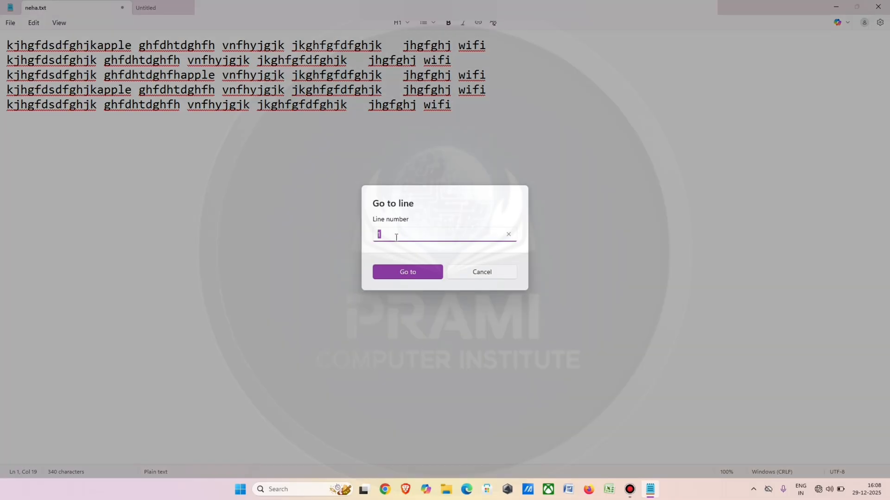
{"action": "left_click", "coordinate": [410, 268]}
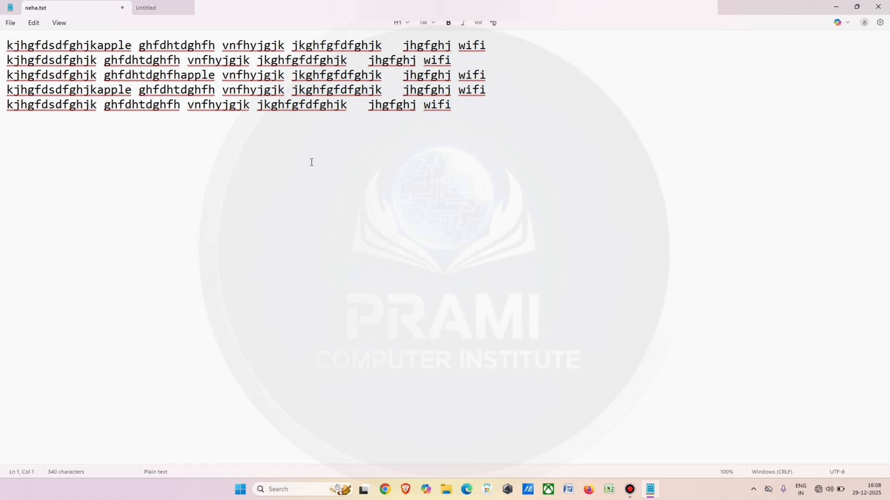
Use the Go to command to move the cursor to line 2.
{"action": "left_click", "coordinate": [33, 22]}
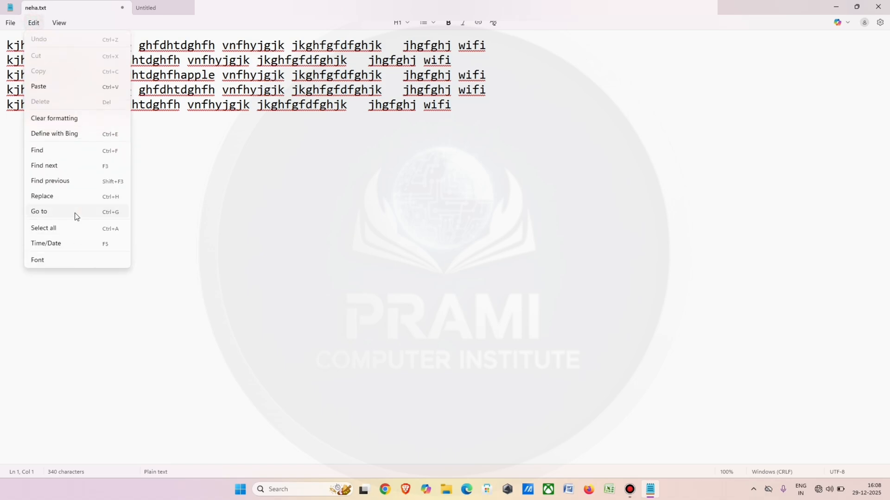
{"action": "left_click", "coordinate": [76, 213]}
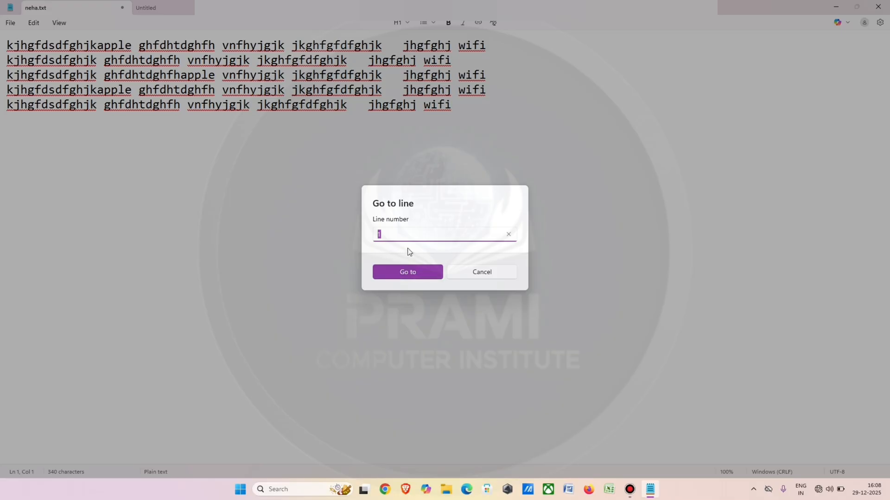
{"action": "key", "text": "BackSpace"}
{"action": "left_click", "coordinate": [404, 269]}
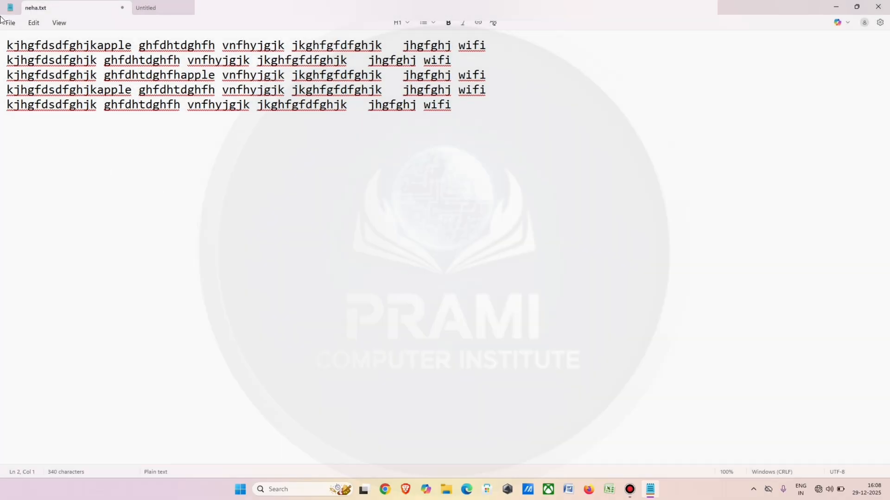
Select all the text in the document and clear the selection, twice.
{"action": "left_click", "coordinate": [37, 25]}
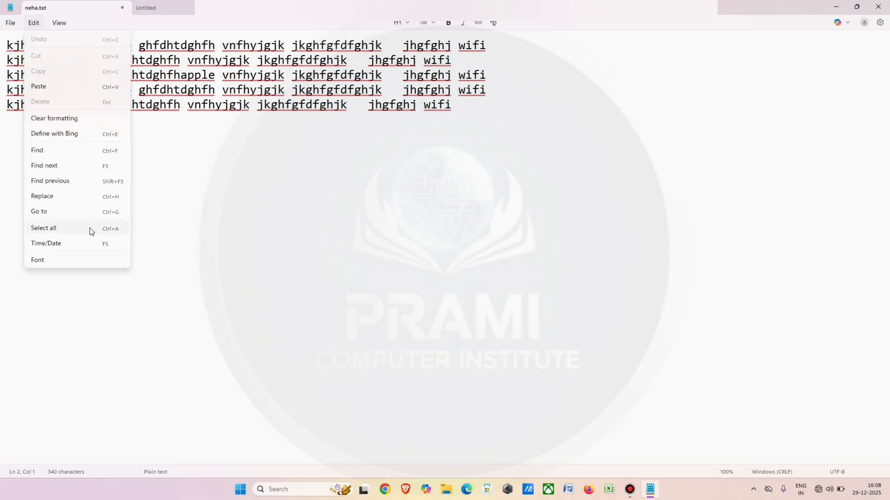
{"action": "left_click", "coordinate": [196, 208]}
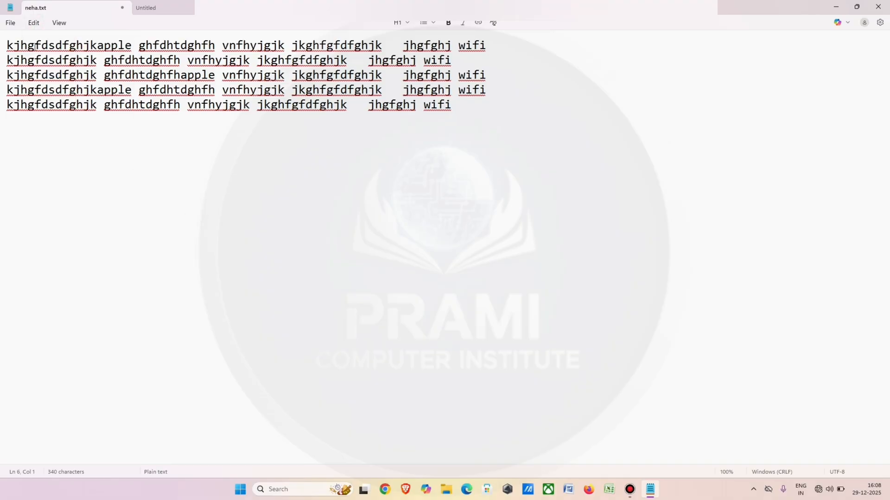
{"action": "left_click", "coordinate": [33, 23]}
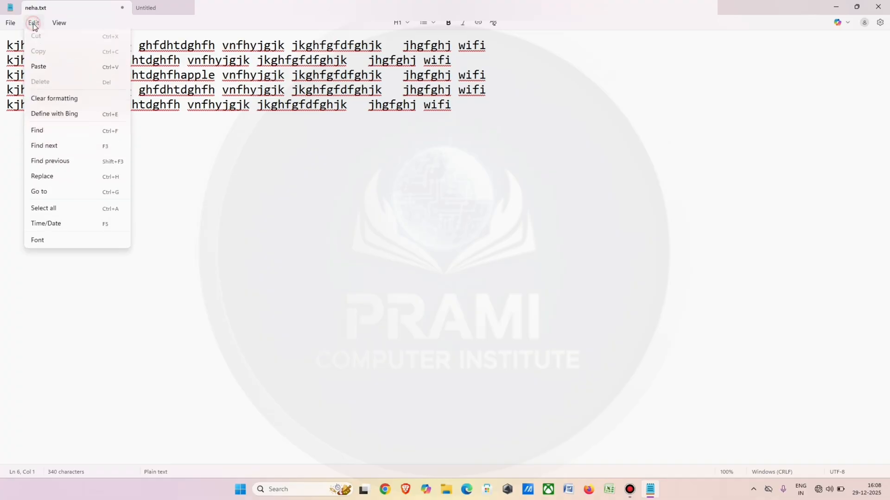
{"action": "left_click", "coordinate": [65, 229]}
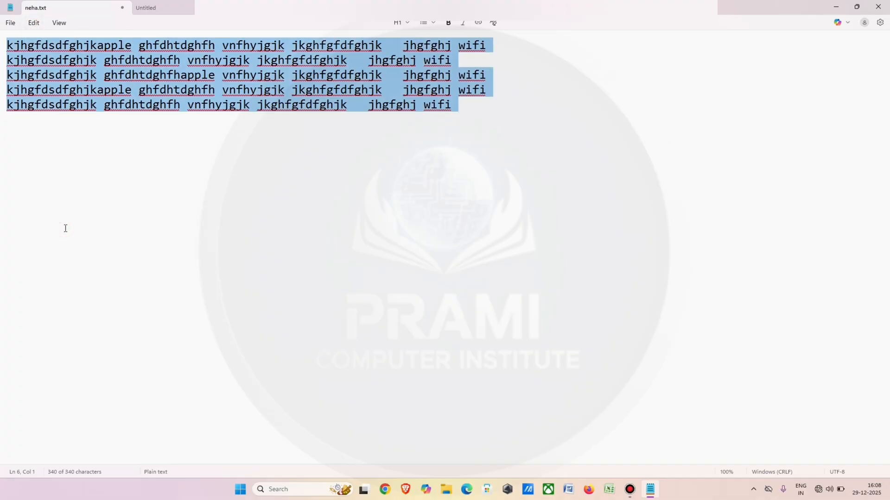
{"action": "left_click", "coordinate": [65, 228]}
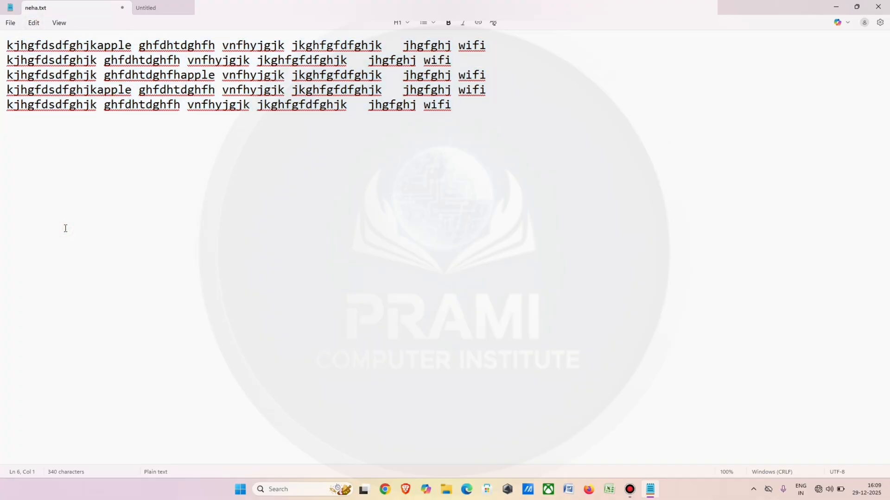
{"action": "key", "text": "ctrl+a"}
{"action": "left_click", "coordinate": [107, 253]}
Insert the current time and date on the sixth line, highlight it, and clear the selection.
{"action": "left_click", "coordinate": [39, 26]}
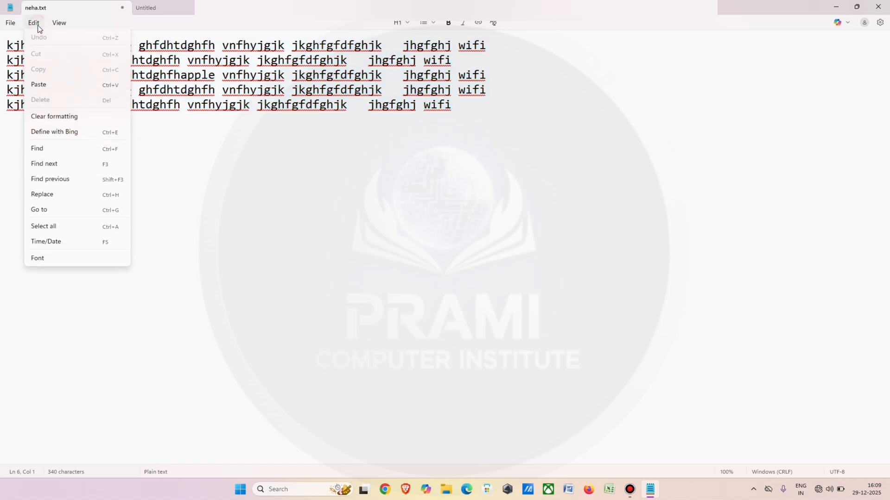
{"action": "left_click", "coordinate": [95, 242]}
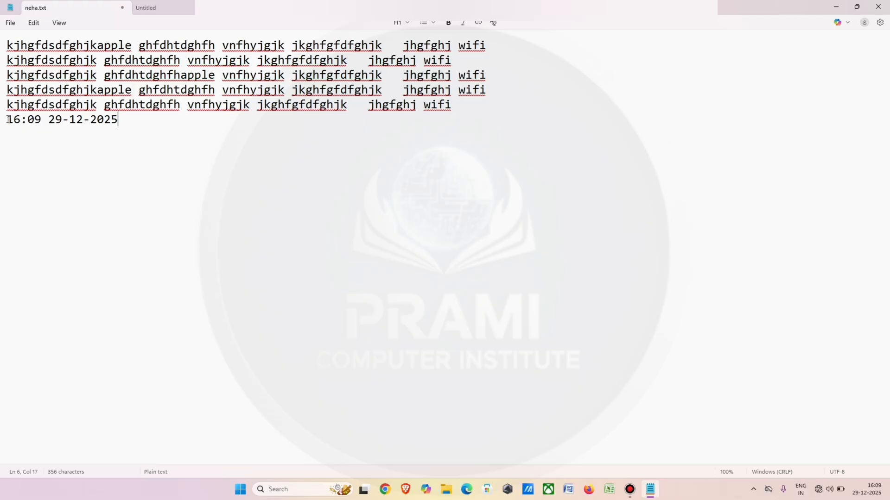
{"action": "left_click_drag", "start_coordinate": [6, 121], "coordinate": [145, 122]}
{"action": "left_click", "coordinate": [155, 122]}
Apply the Title style to the first two lines, undo the style change, and clear the selection.
{"action": "left_click", "coordinate": [407, 24]}
{"action": "left_click", "coordinate": [408, 23]}
{"action": "left_click", "coordinate": [408, 24]}
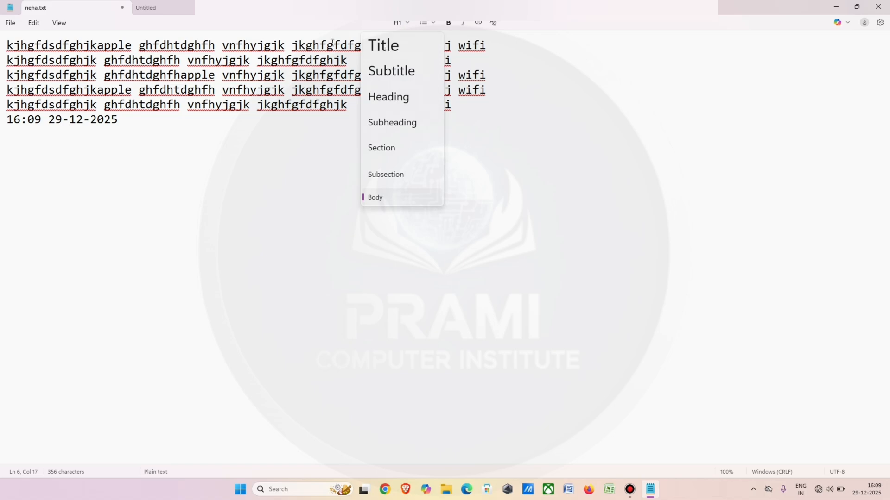
{"action": "left_click", "coordinate": [308, 44]}
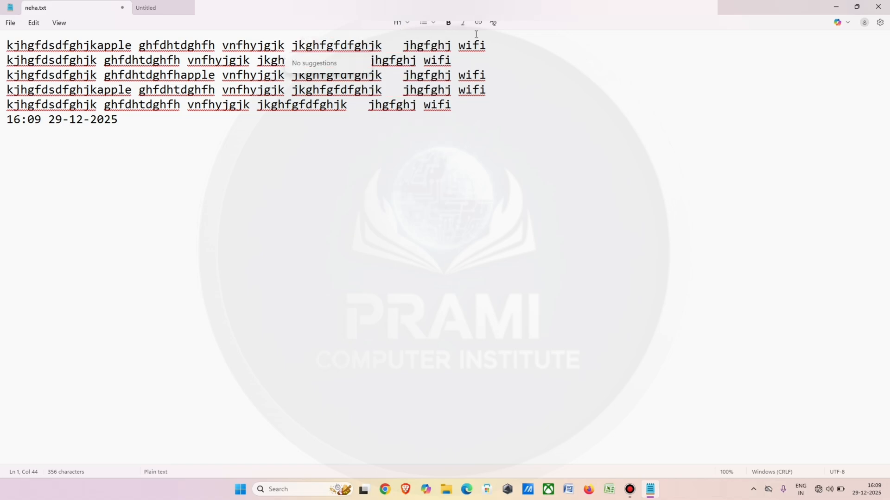
{"action": "left_click_drag", "start_coordinate": [486, 45], "coordinate": [138, 61]}
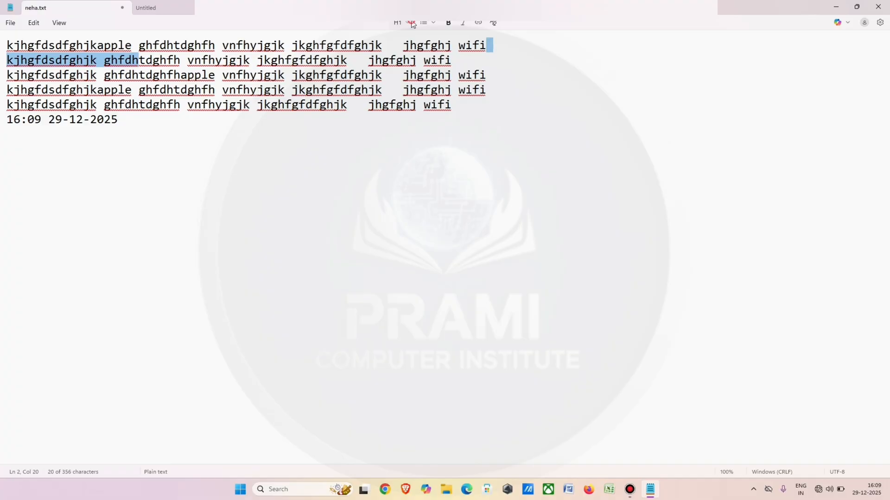
{"action": "left_click", "coordinate": [408, 23]}
{"action": "left_click", "coordinate": [384, 44]}
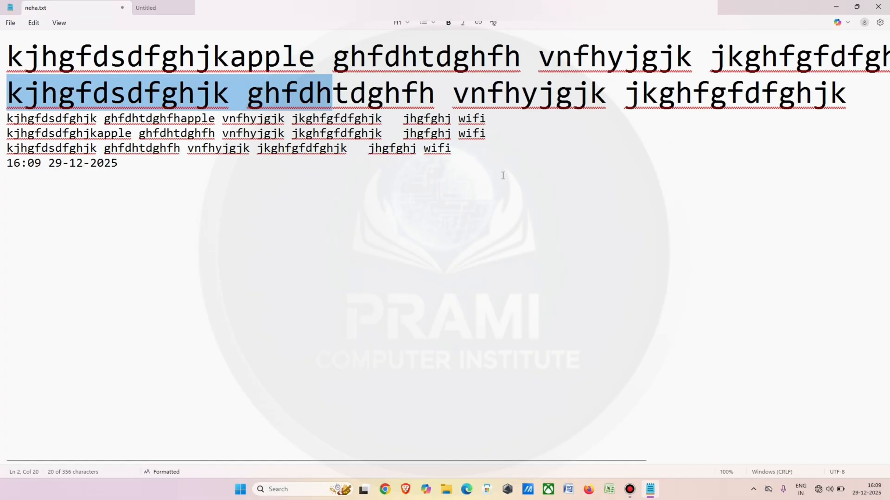
{"action": "key", "text": "ctrl+z"}
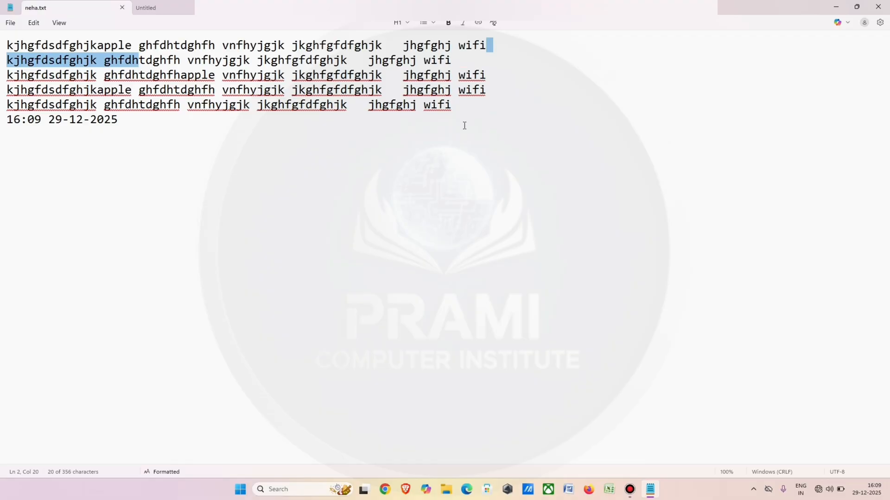
{"action": "left_click", "coordinate": [465, 125]}
Make the text from "vnfhyjgjk" to "wifi" in the fifth line bold.
{"action": "left_click_drag", "start_coordinate": [456, 105], "coordinate": [187, 105]}
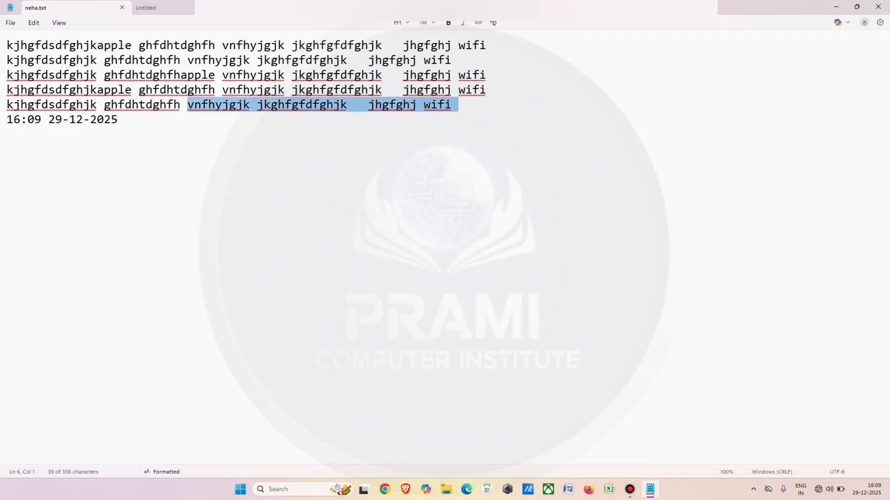
{"action": "left_click", "coordinate": [448, 27]}
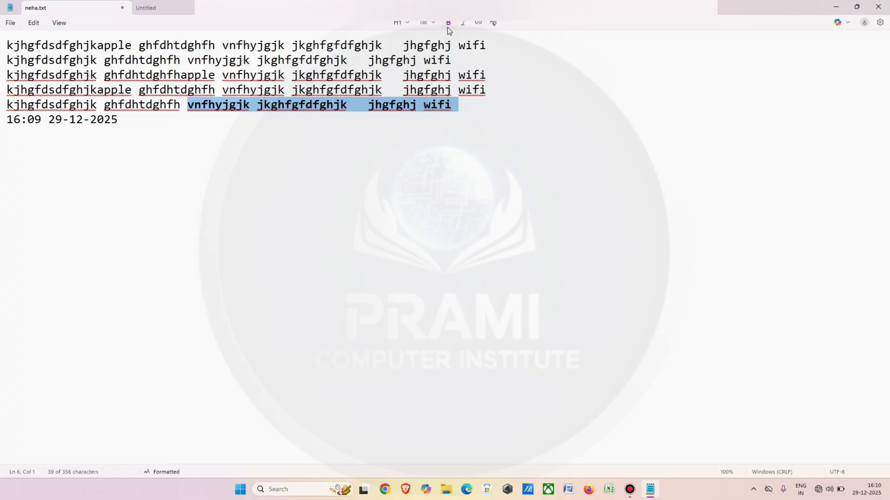
{"action": "left_click", "coordinate": [434, 150]}
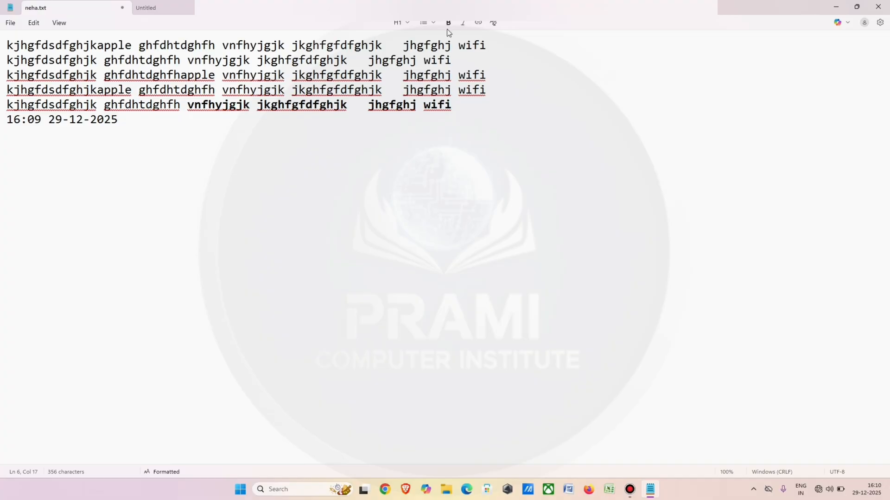
Italicize the text from the last letter of the third line through "vnfhyj" in the fourth line.
{"action": "left_click_drag", "start_coordinate": [481, 74], "coordinate": [263, 87]}
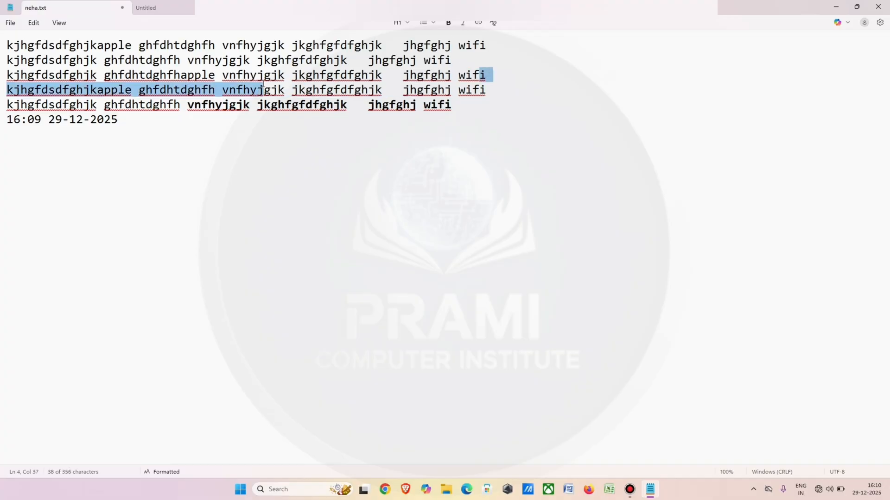
{"action": "left_click", "coordinate": [464, 24]}
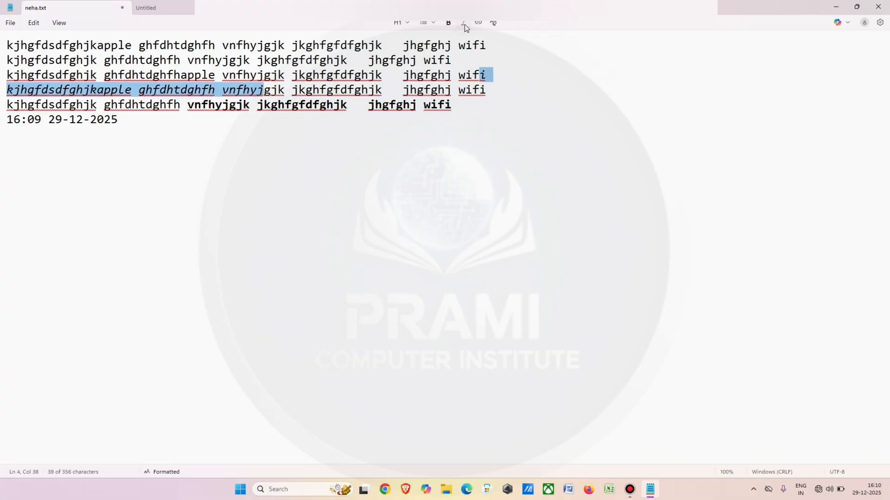
{"action": "left_click", "coordinate": [250, 135]}
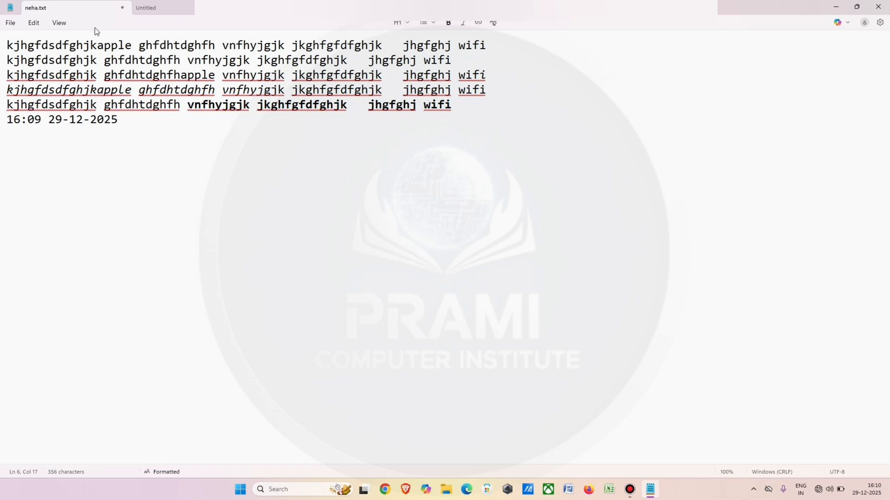
Try to turn on word wrap, check the view options, and return the cursor to the end of the text.
{"action": "left_click", "coordinate": [63, 25]}
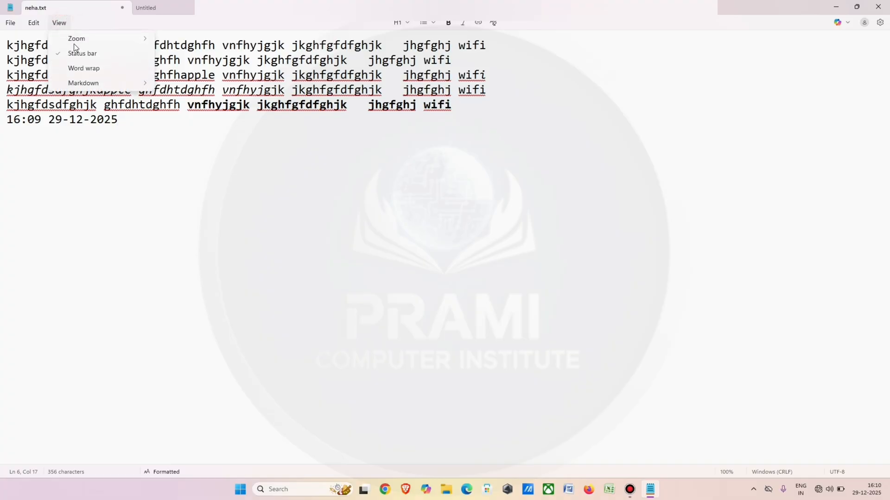
{"action": "left_click", "coordinate": [94, 71]}
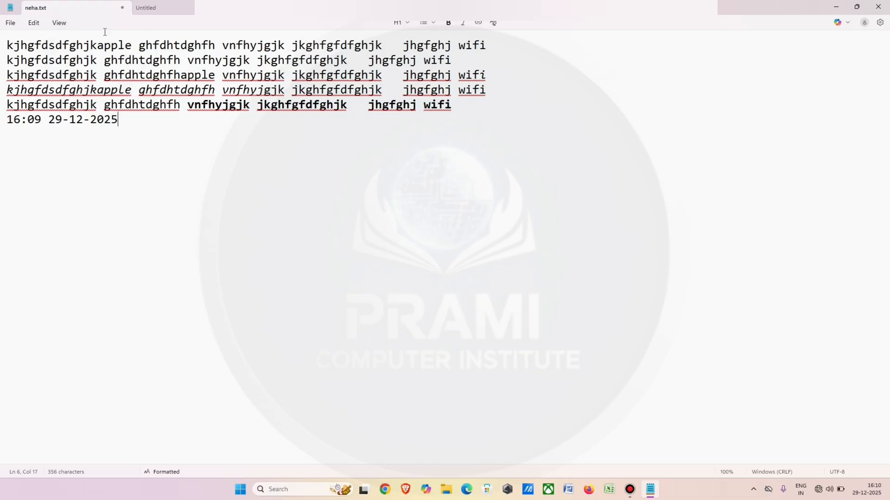
{"action": "left_click", "coordinate": [63, 23]}
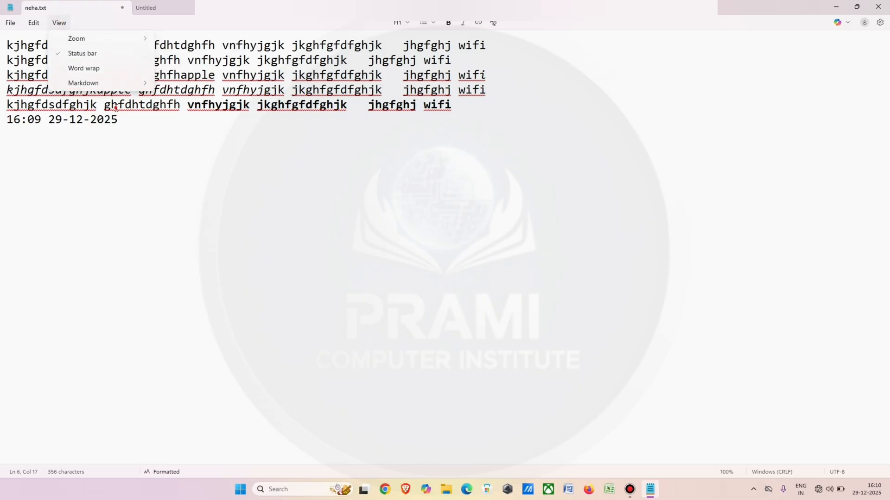
{"action": "left_click", "coordinate": [116, 105]}
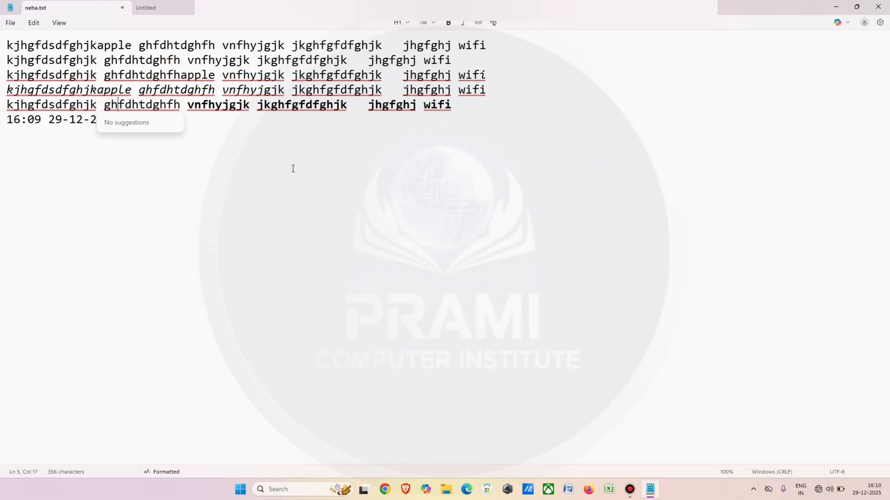
{"action": "left_click", "coordinate": [195, 169]}
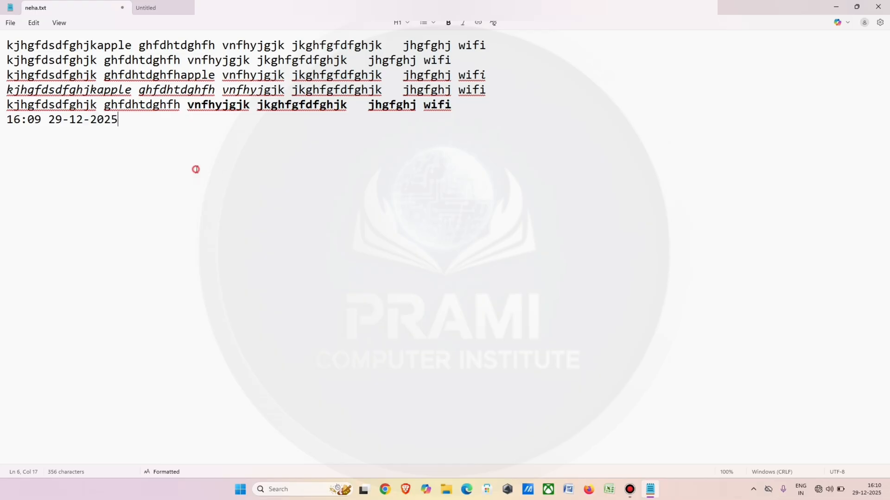